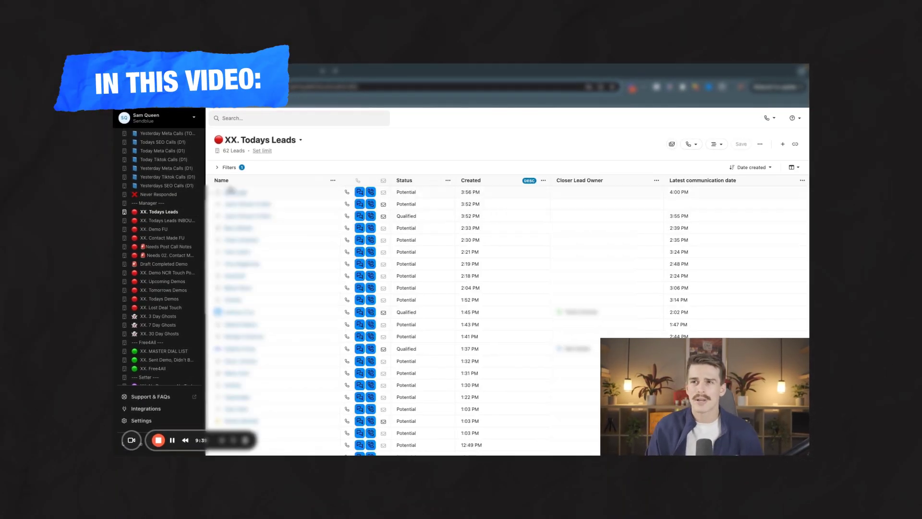
# Add a Facebook campaign name filter to the Todays Leads view and set its condition.
pyautogui.click(249, 211)
pyautogui.write('face')
pyautogui.click(638, 209)
pyautogui.click(722, 221)
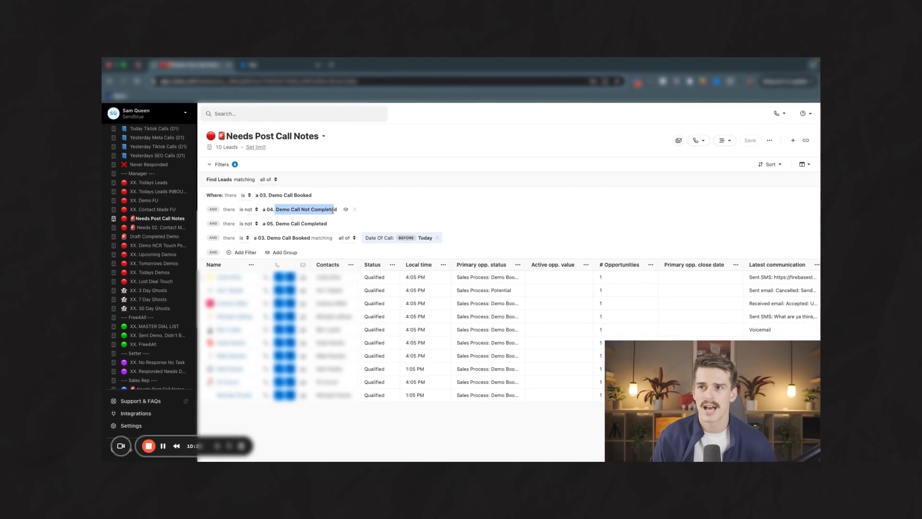
pyautogui.moveTo(281, 224); pyautogui.dragTo(311, 220)
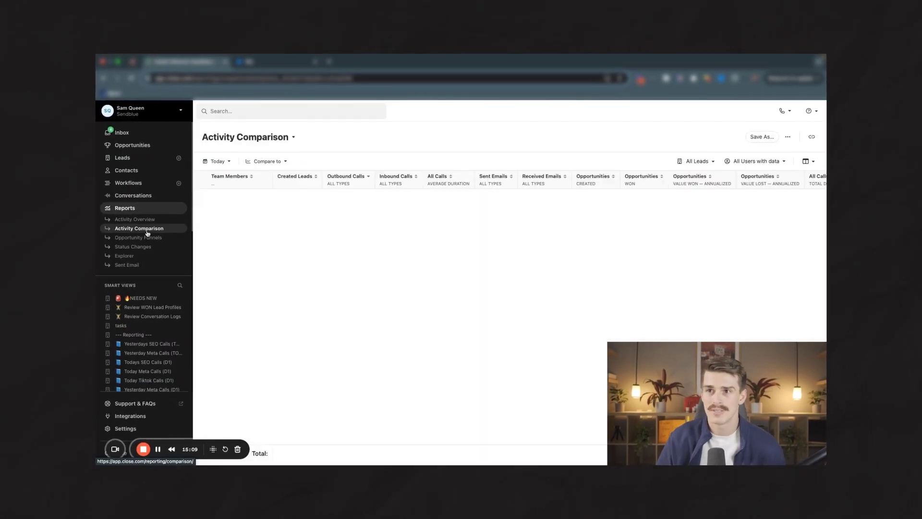
# Pick a date for the Activity Comparison report.
pyautogui.click(211, 154)
pyautogui.click(270, 288)
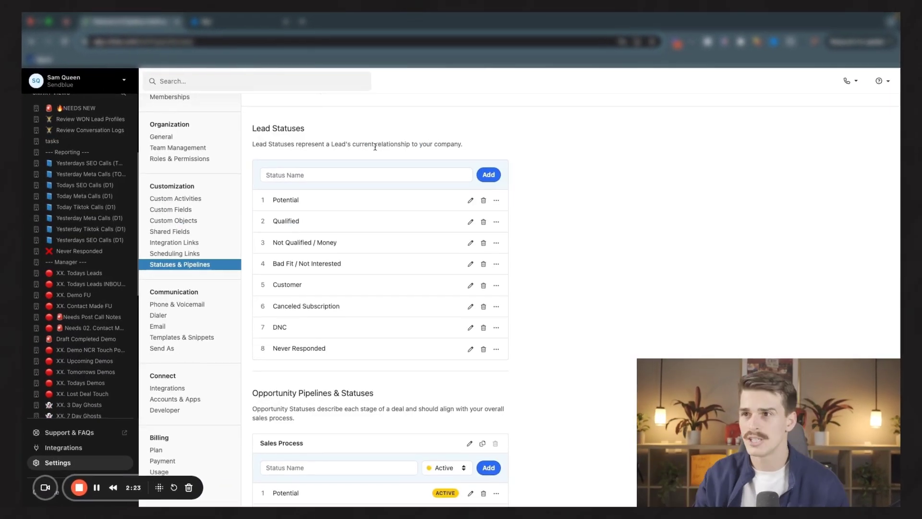
pyautogui.moveTo(377, 150); pyautogui.dragTo(462, 147)
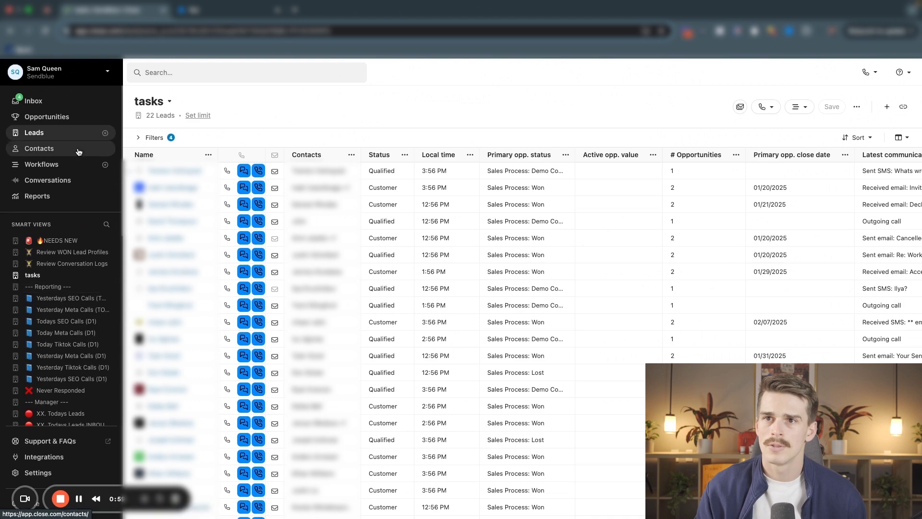
# Scroll up and down through the saved smart views in the sidebar.
pyautogui.scroll(-5, 67, 226)
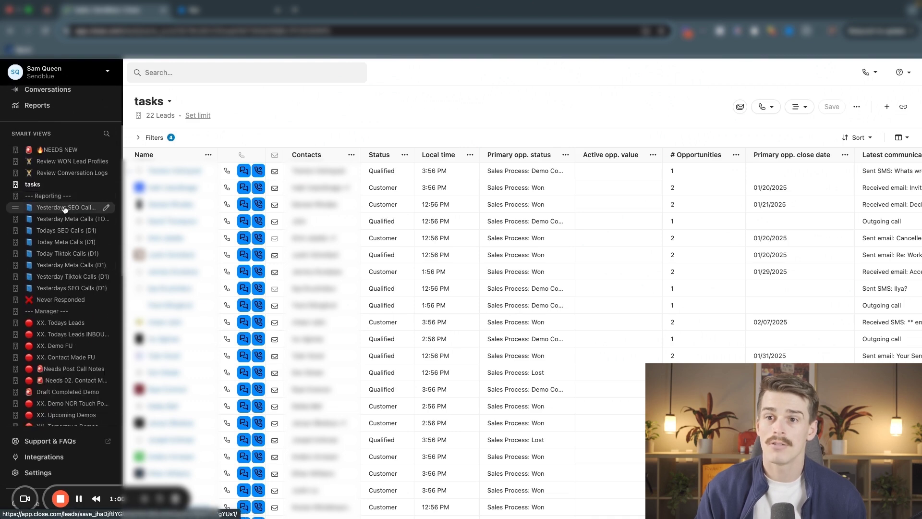
pyautogui.scroll(-5, 57, 252)
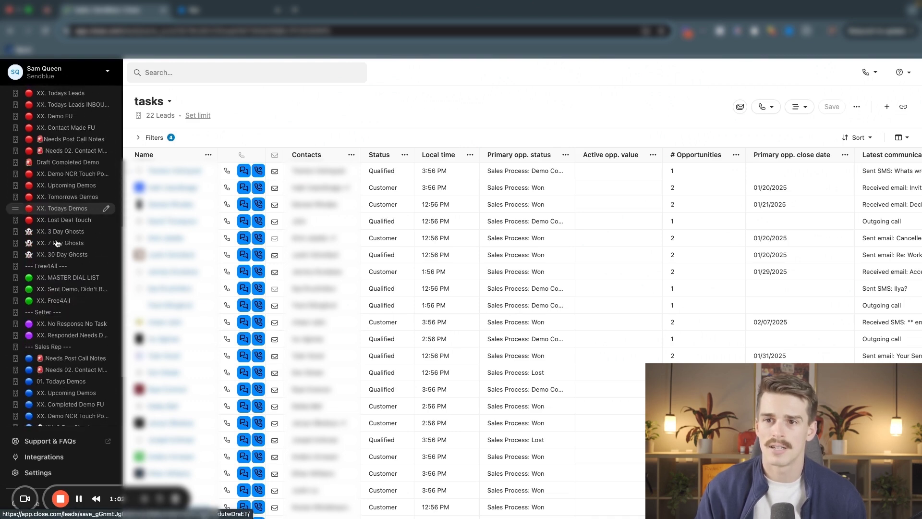
pyautogui.scroll(2, 66, 317)
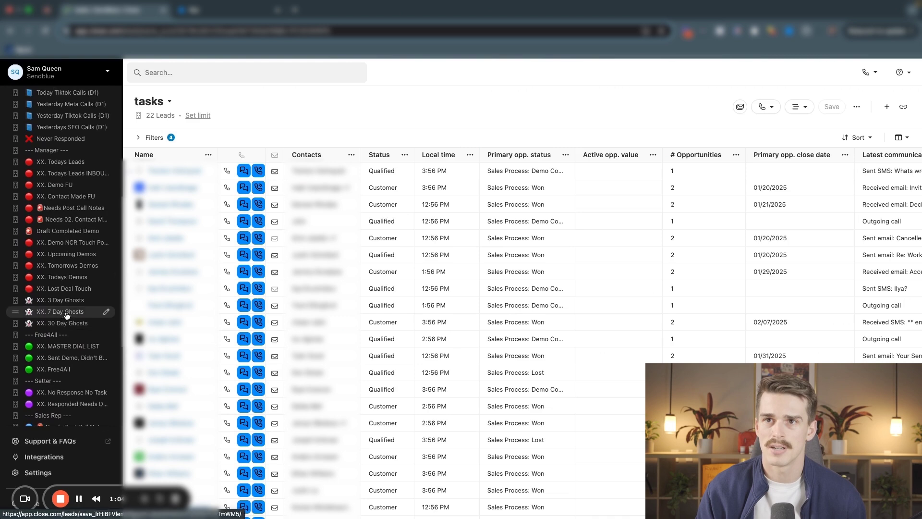
pyautogui.scroll(3, 57, 185)
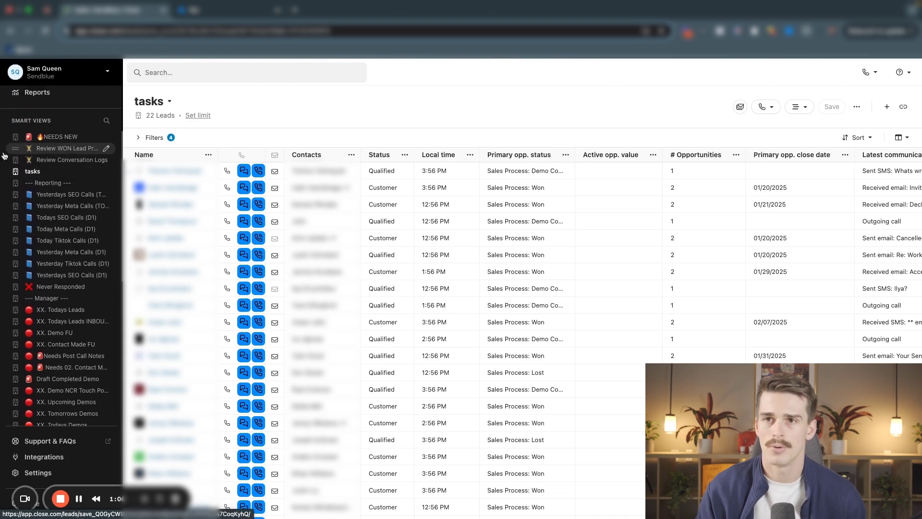
pyautogui.scroll(-1, 42, 194)
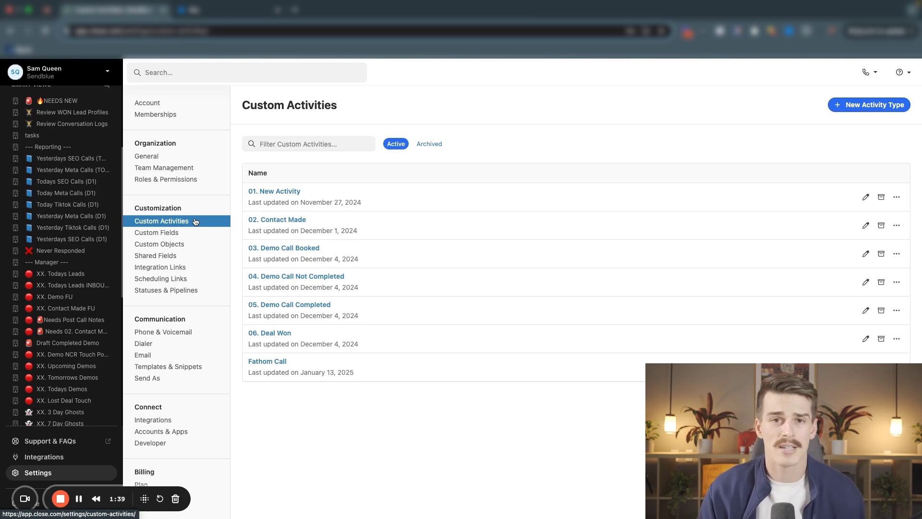
# Browse the Statuses & Pipelines, Custom Fields and Custom Activities settings pages.
pyautogui.click(173, 290)
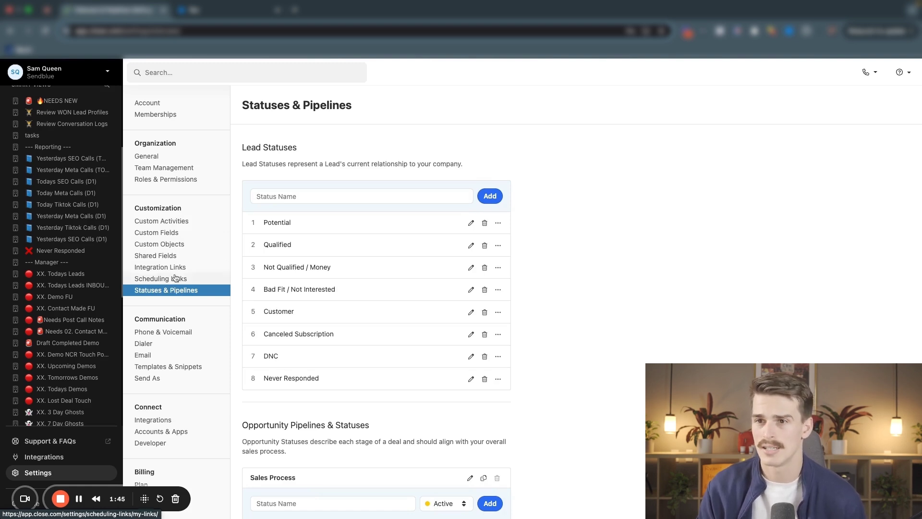
pyautogui.click(175, 236)
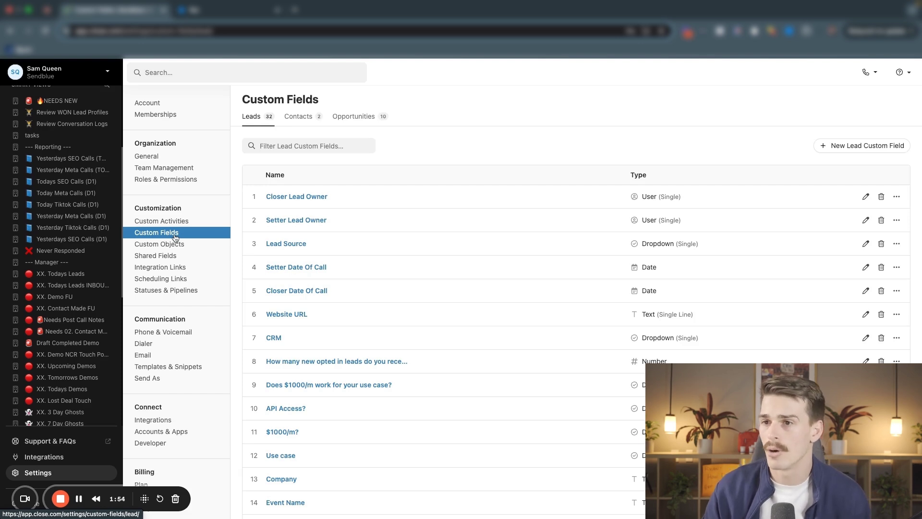
pyautogui.scroll(-1, 176, 238)
pyautogui.click(176, 194)
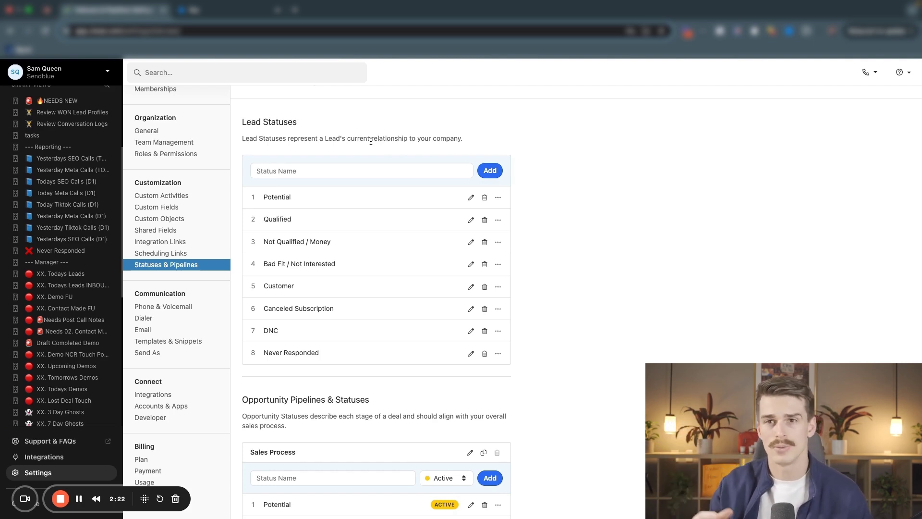
# Review the lead statuses description and the opportunity pipelines section down to Sales Process.
pyautogui.moveTo(370, 142); pyautogui.dragTo(469, 146)
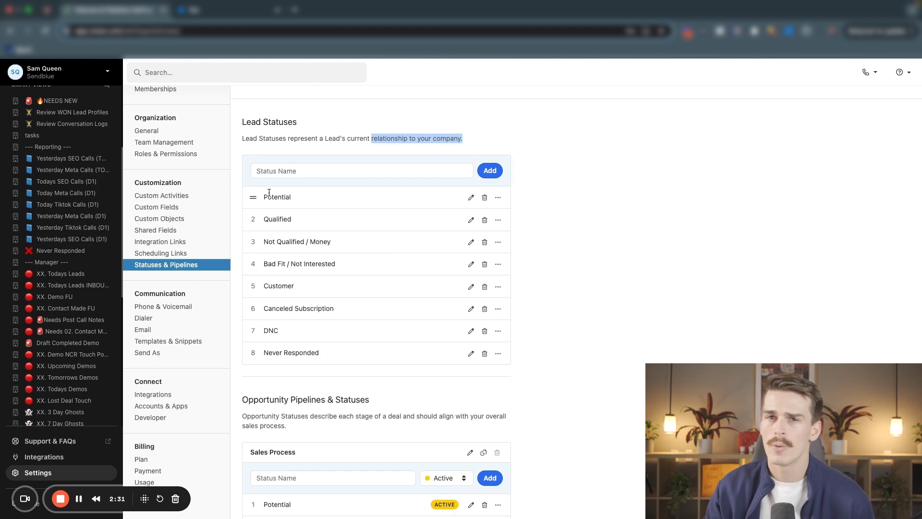
pyautogui.scroll(-5, 269, 192)
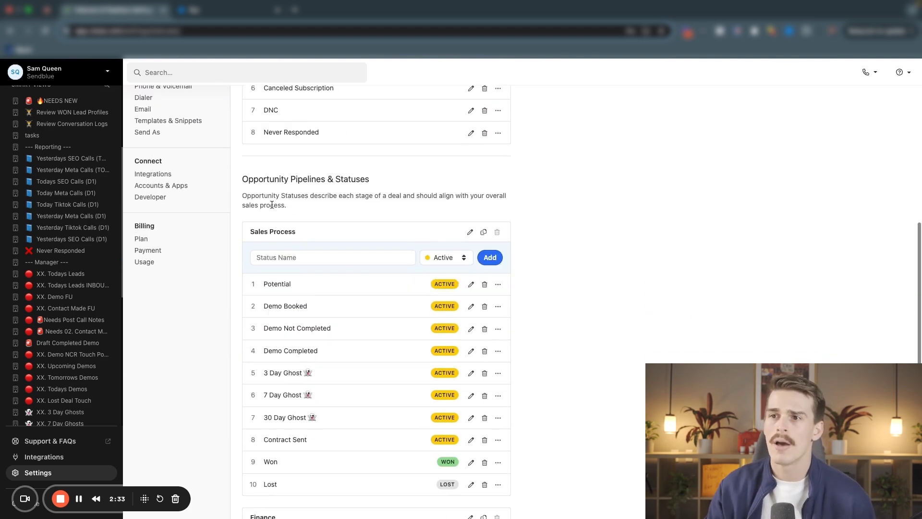
pyautogui.moveTo(254, 179); pyautogui.dragTo(351, 179)
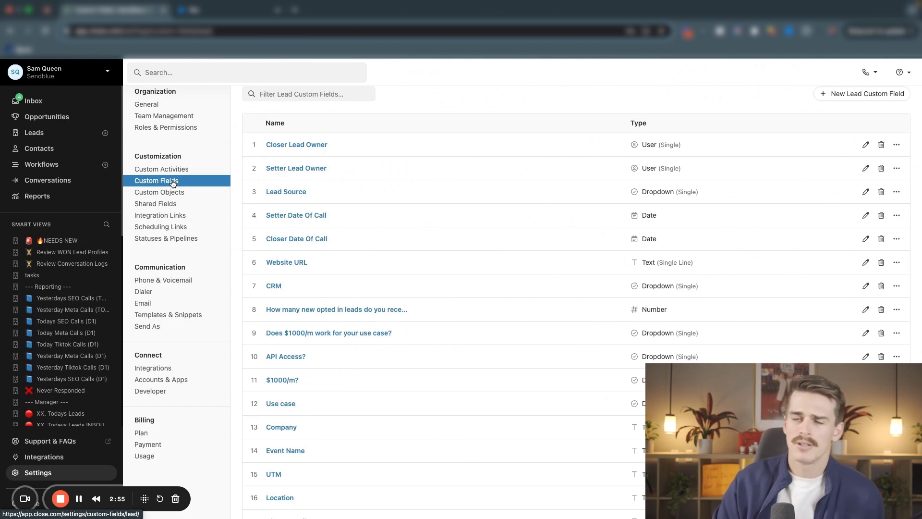
# Scroll down through the lead custom fields list.
pyautogui.scroll(-1, 264, 241)
pyautogui.scroll(-5, 265, 241)
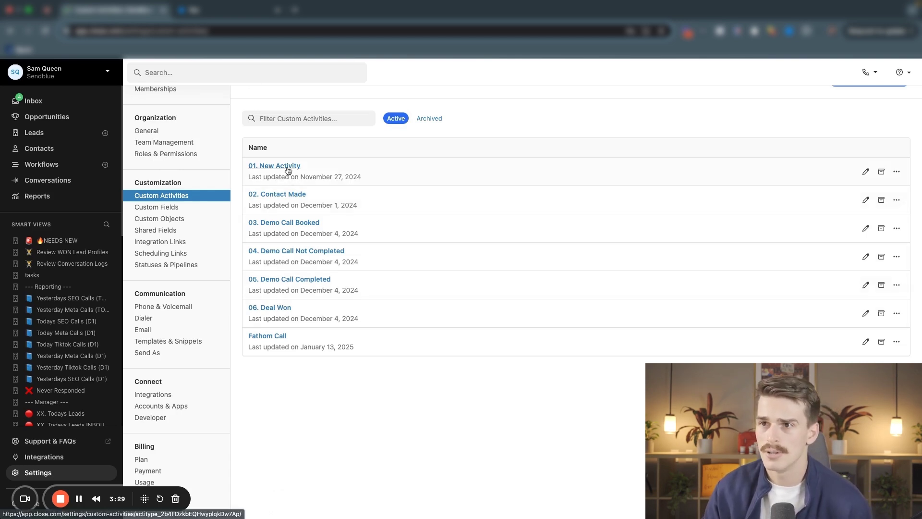
pyautogui.click(340, 176)
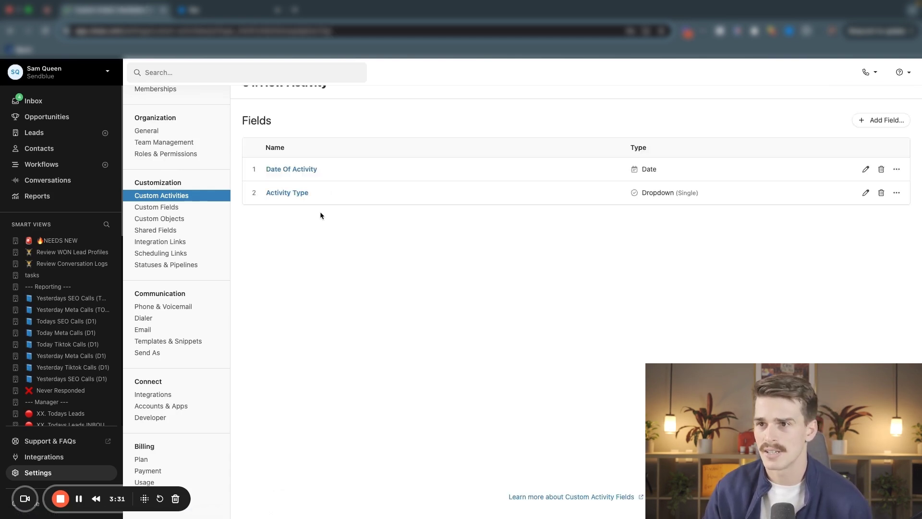
pyautogui.click(310, 193)
pyautogui.moveTo(342, 271); pyautogui.dragTo(392, 281)
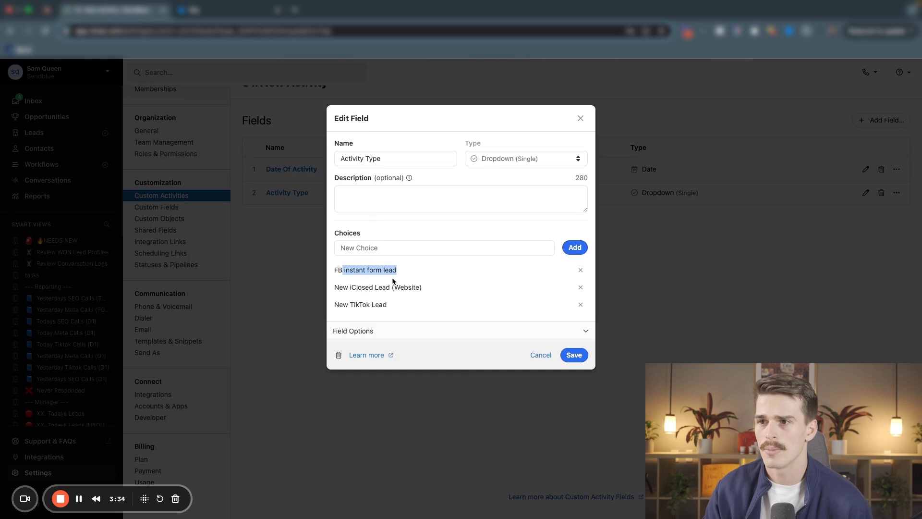
pyautogui.click(341, 289)
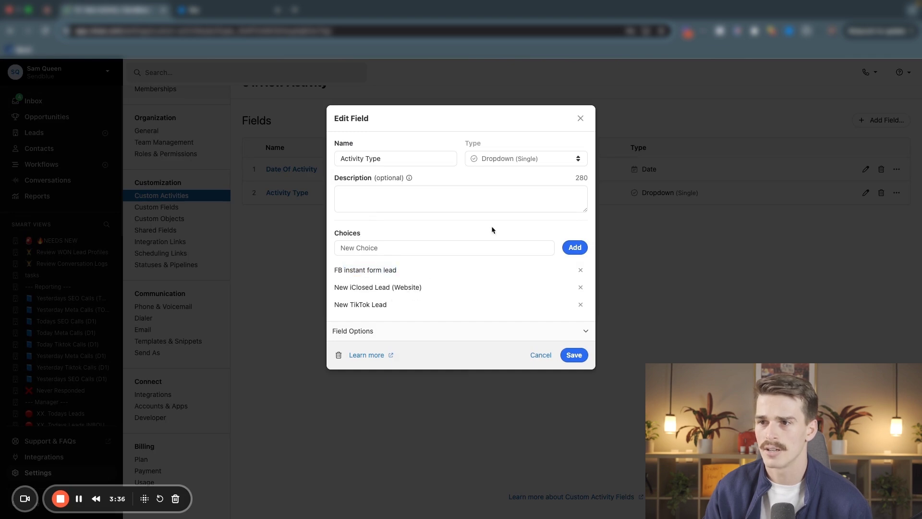
pyautogui.click(581, 118)
pyautogui.scroll(1, 289, 94)
pyautogui.click(290, 96)
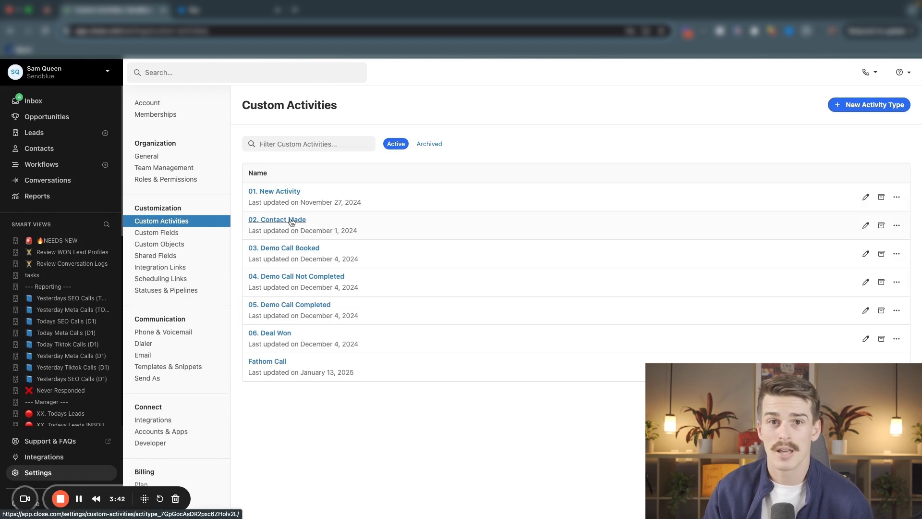
pyautogui.click(294, 220)
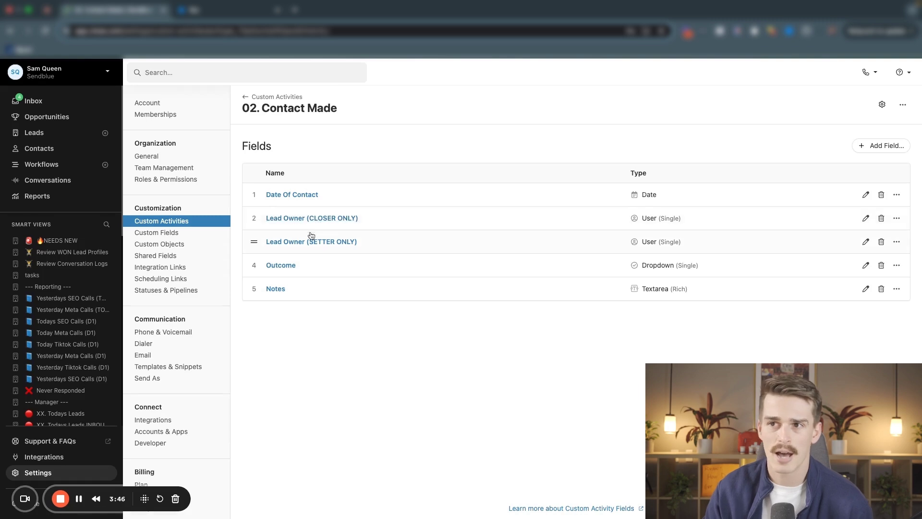
pyautogui.click(652, 220)
pyautogui.click(580, 119)
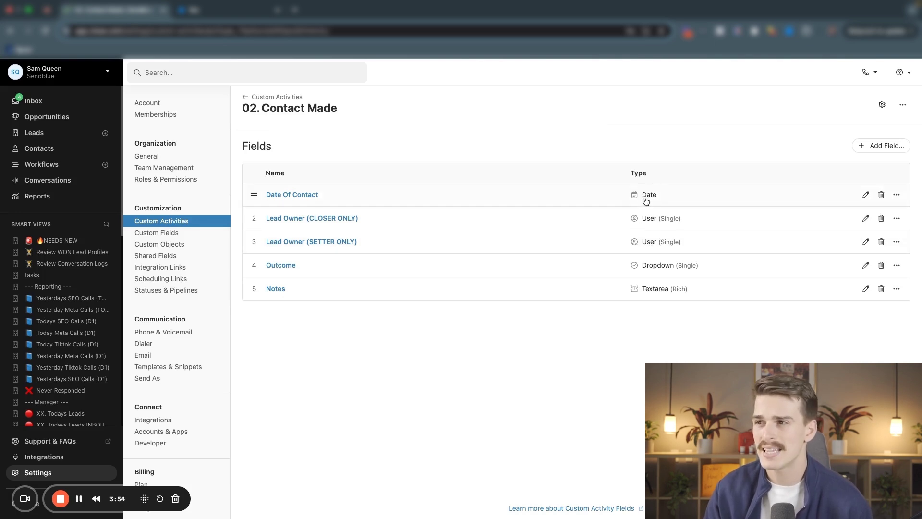
pyautogui.click(489, 267)
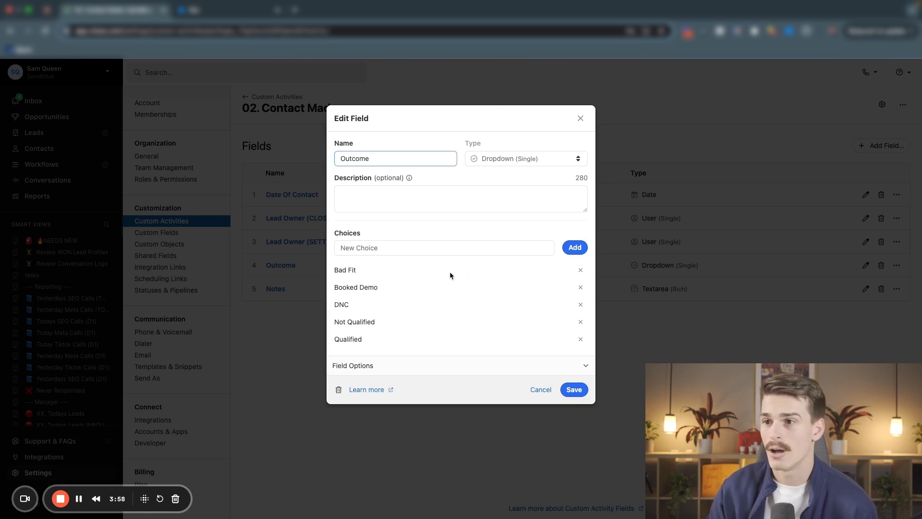
pyautogui.click(671, 274)
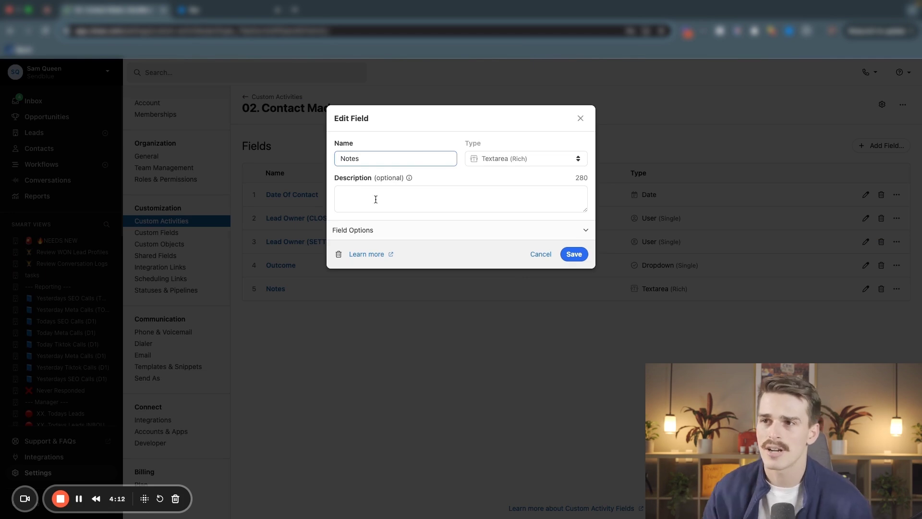
pyautogui.click(376, 199)
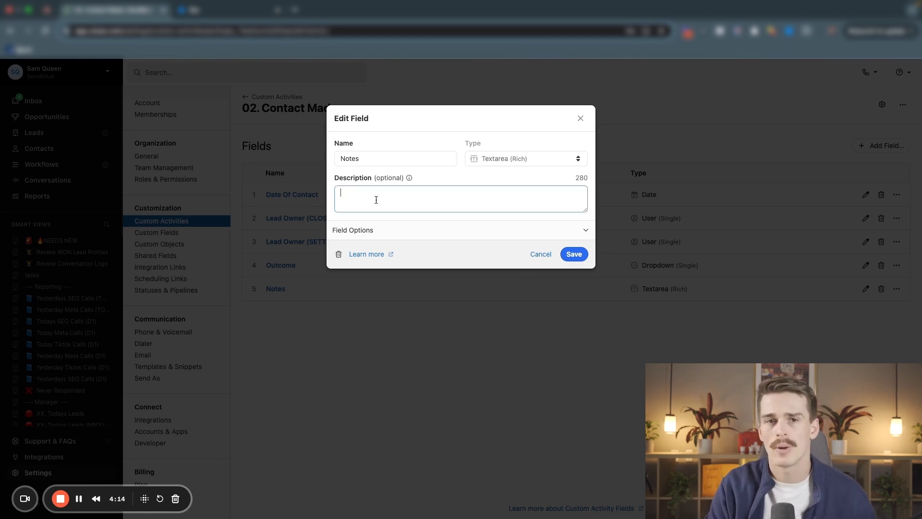
pyautogui.click(580, 118)
pyautogui.click(362, 264)
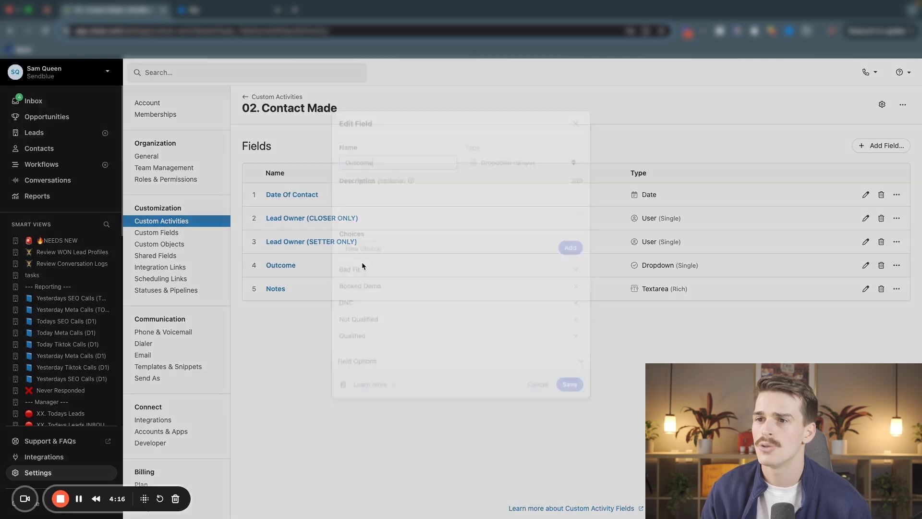
pyautogui.moveTo(365, 274); pyautogui.dragTo(334, 270)
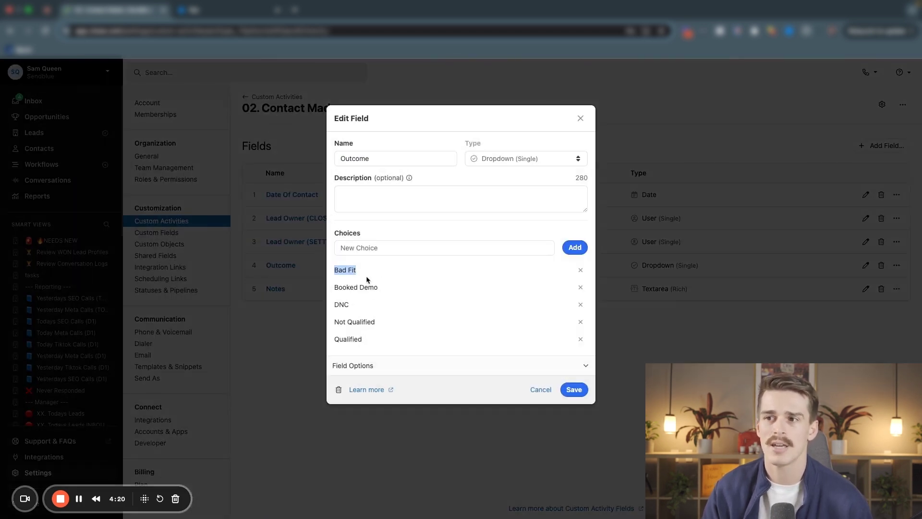
pyautogui.moveTo(379, 288); pyautogui.dragTo(321, 283)
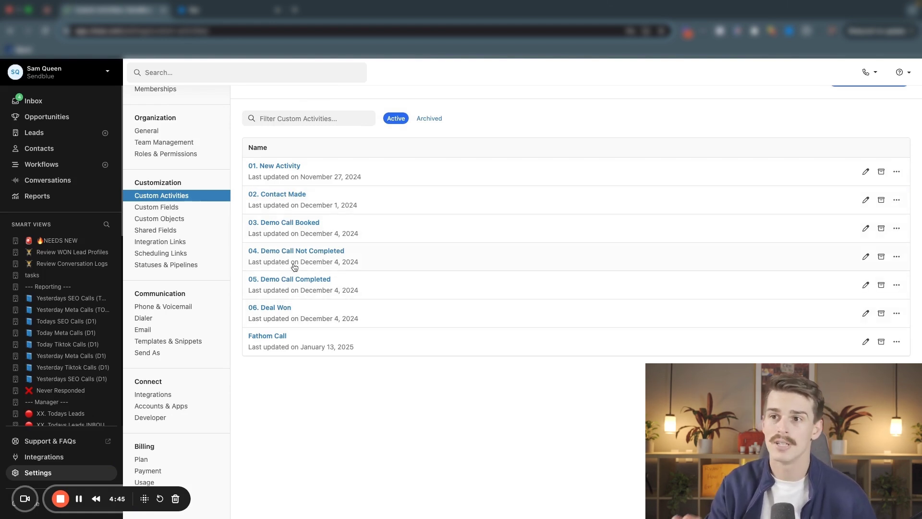
# Open the 03. Demo Call Booked activity type and start a new choice on its Source field.
pyautogui.click(294, 224)
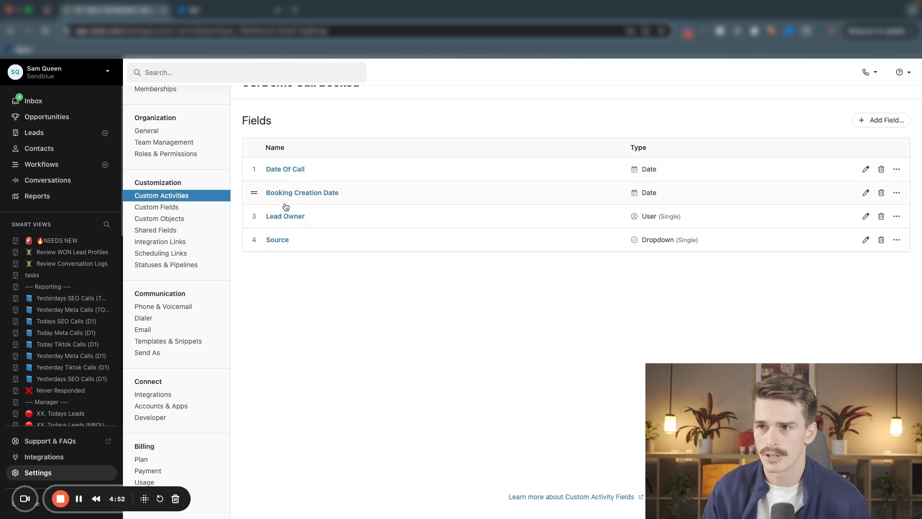
pyautogui.click(277, 239)
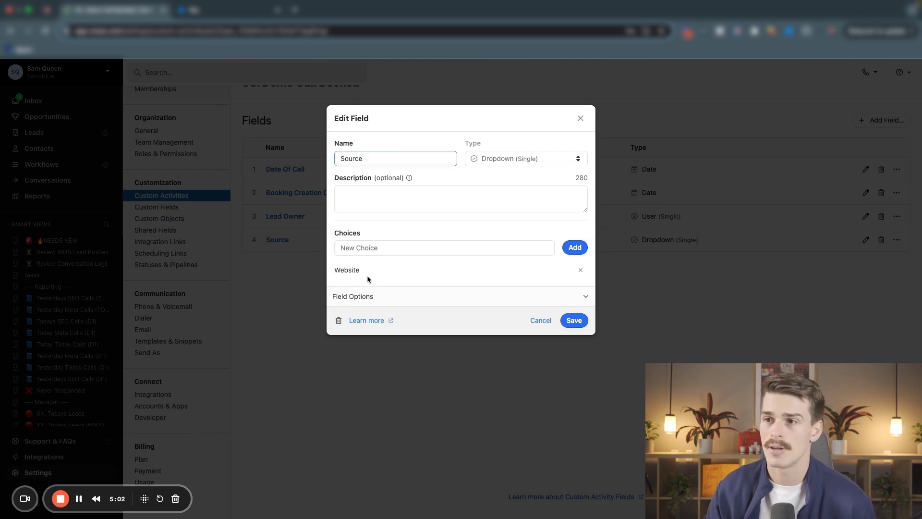
pyautogui.click(358, 248)
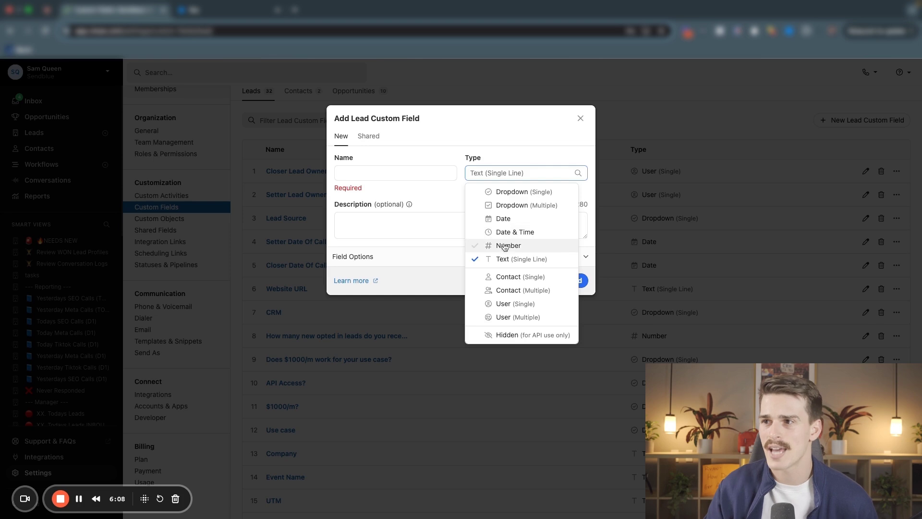
# Keep the type as Text (Single Line), then discard the new lead custom field without saving.
pyautogui.click(396, 223)
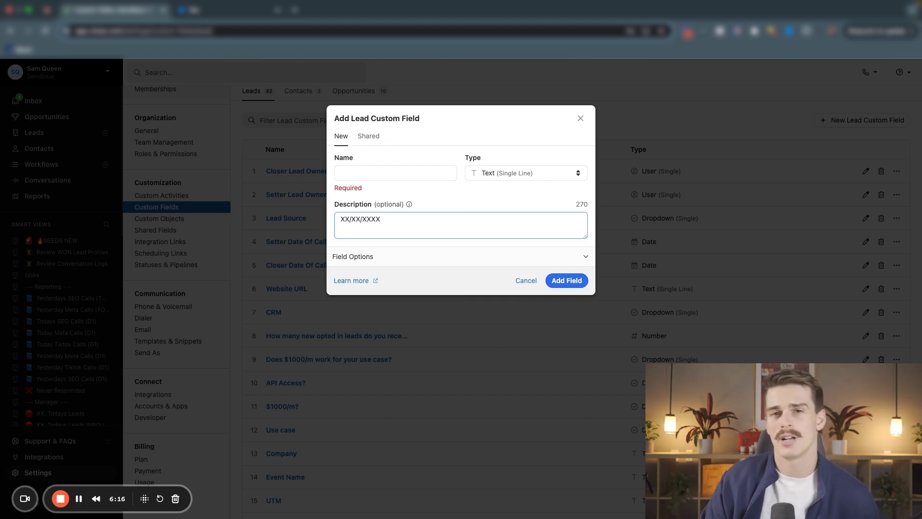
pyautogui.click(580, 118)
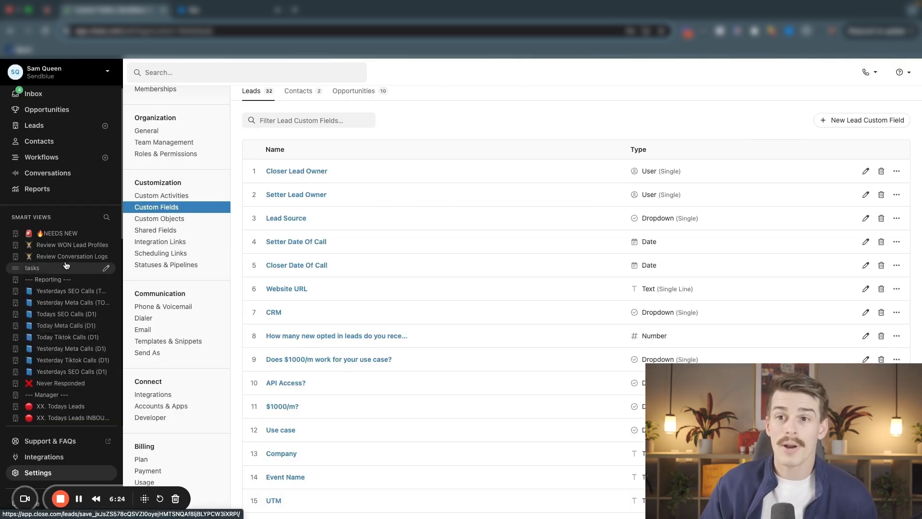
pyautogui.scroll(-3, 66, 265)
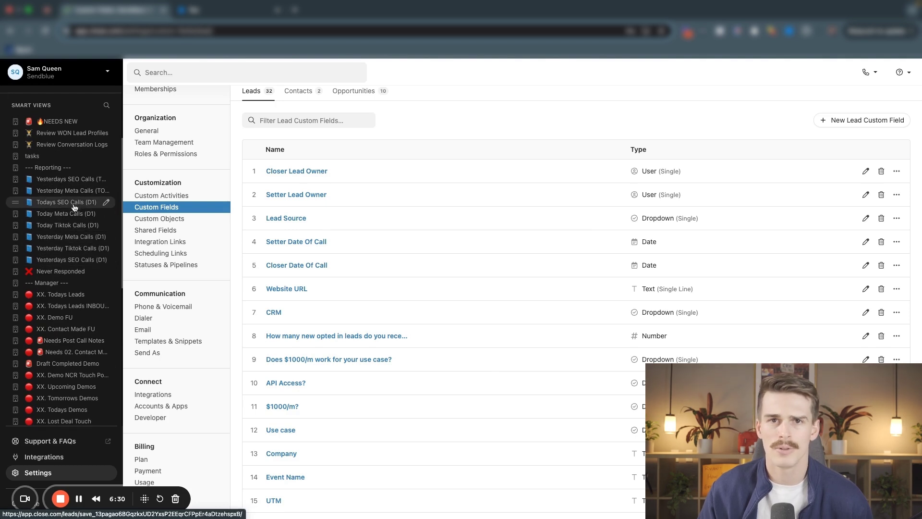
# Open the Yesterday Tiktok Calls and Yesterdays SEO Calls (D1) smart views and expand the filters.
pyautogui.click(62, 248)
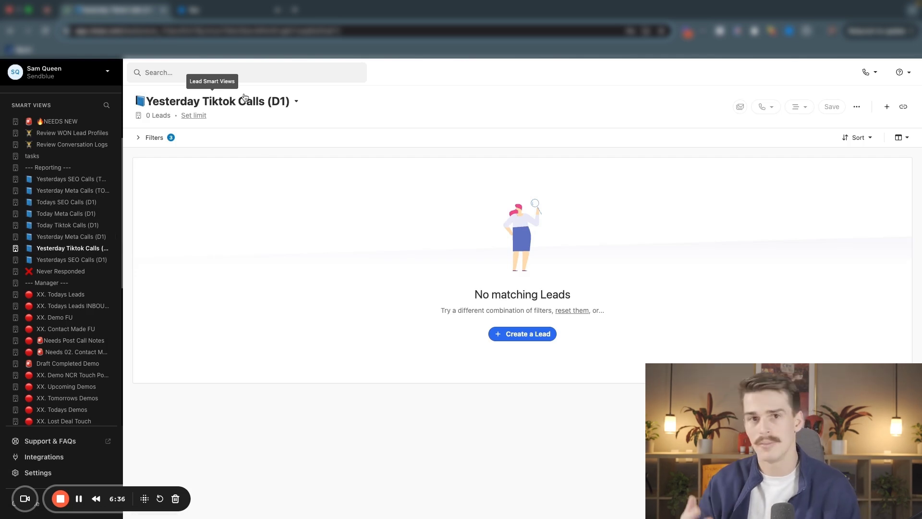
pyautogui.click(29, 261)
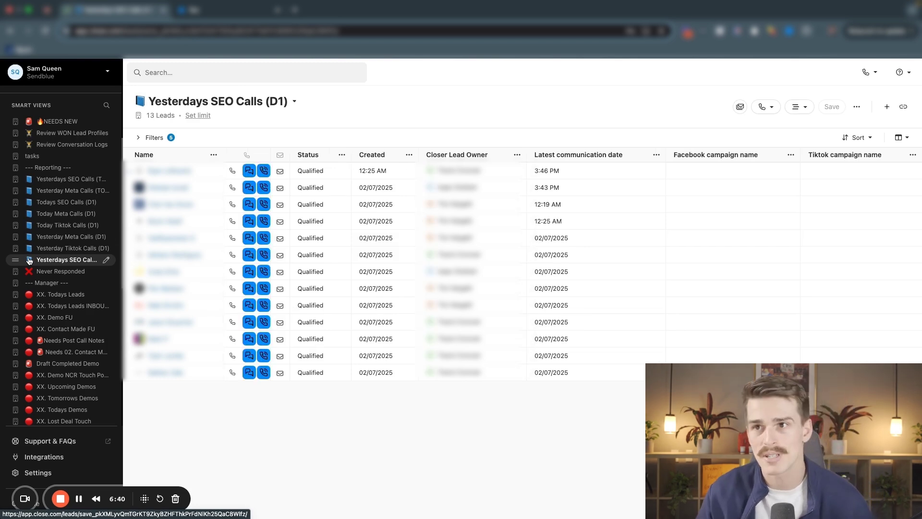
pyautogui.click(154, 138)
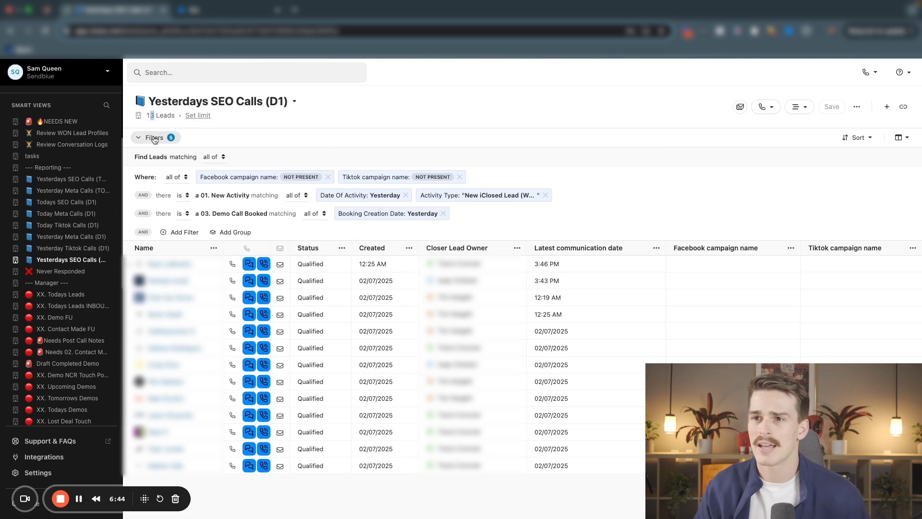
# Inspect the campaign name, Date Of Activity, Activity Type and Demo Call Booked filter conditions.
pyautogui.click(238, 177)
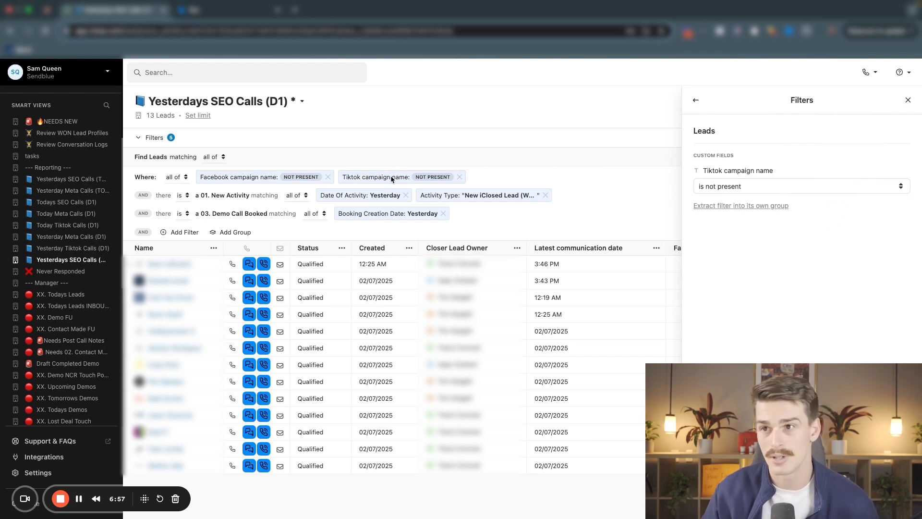
pyautogui.click(352, 195)
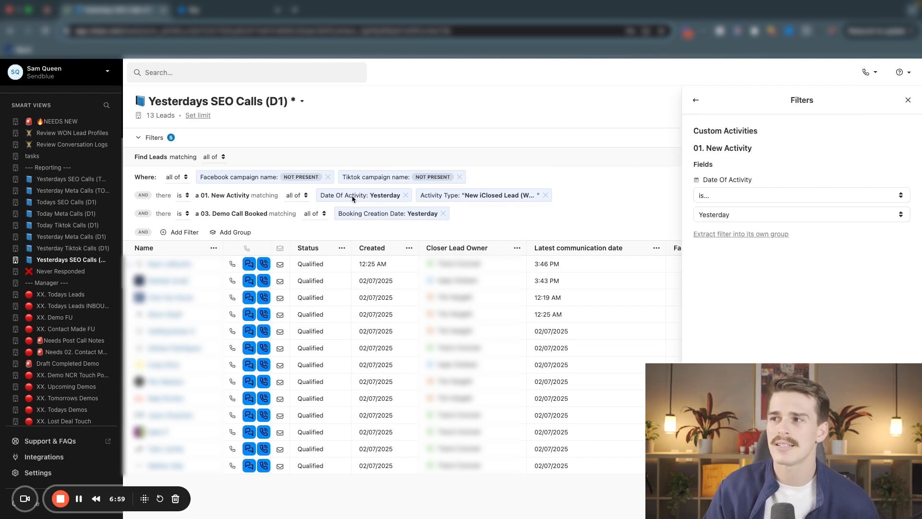
pyautogui.press('Escape')
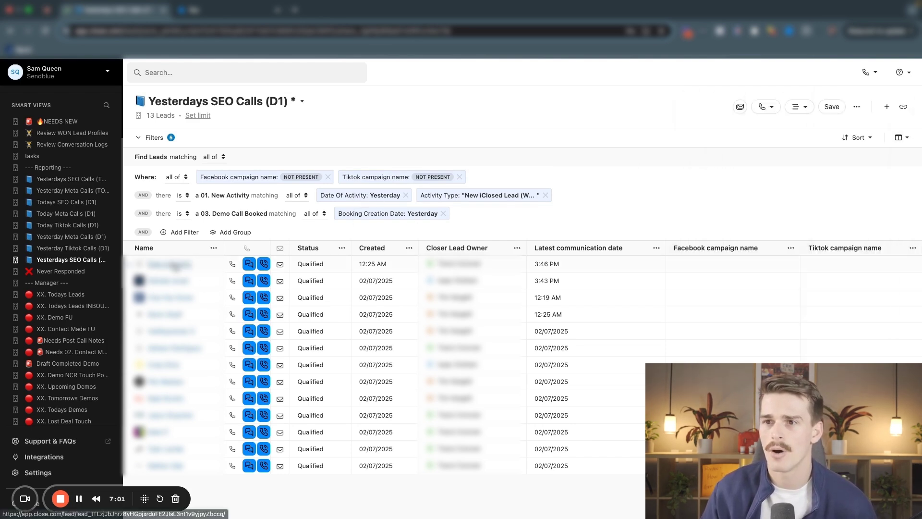
pyautogui.click(477, 196)
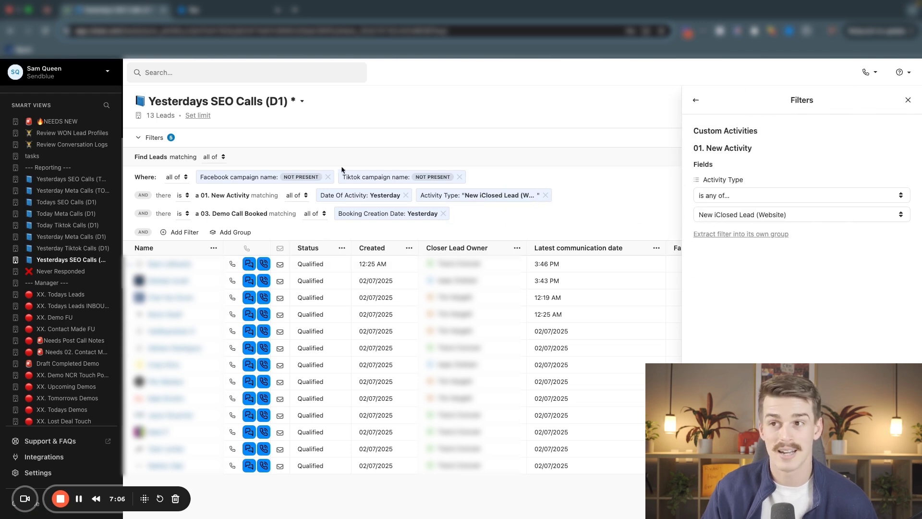
pyautogui.press('Escape')
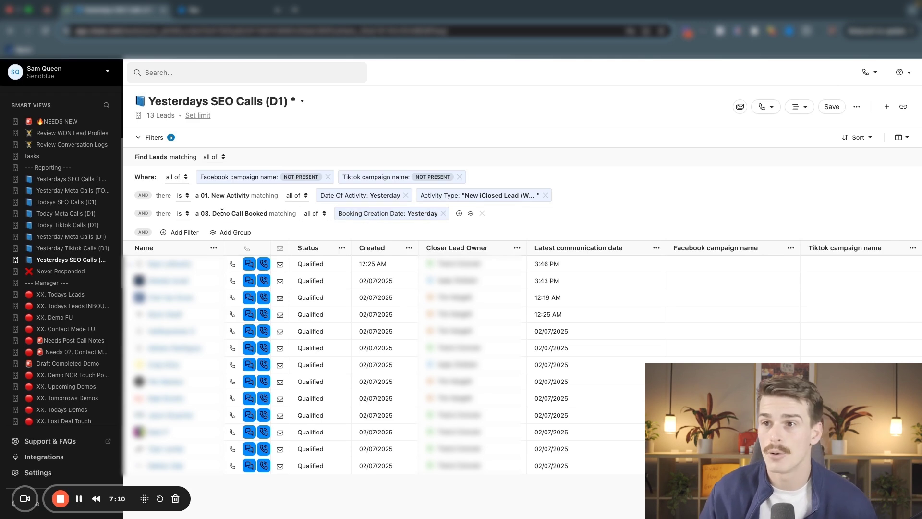
pyautogui.moveTo(265, 213); pyautogui.dragTo(221, 214)
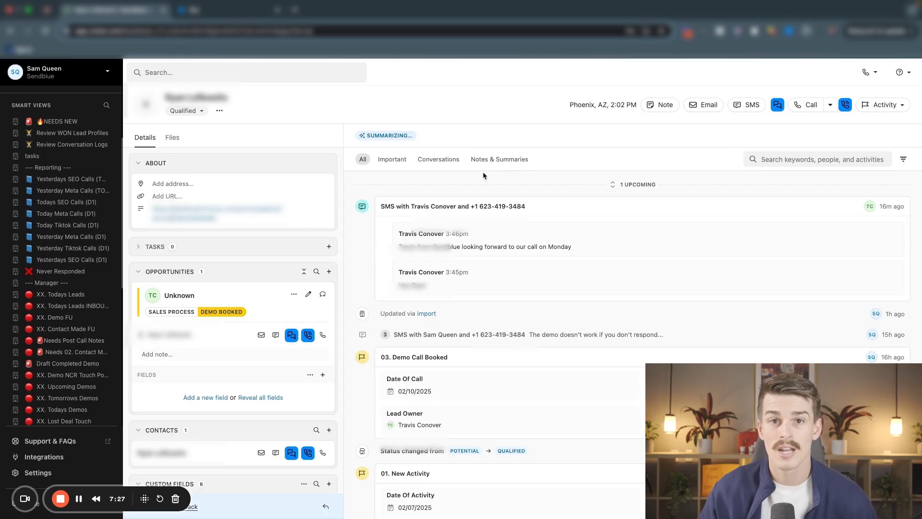
# Show only custom activities in the lead's feed, comparing New Activity date 02/07/2025 with Booking Creation Date.
pyautogui.click(899, 161)
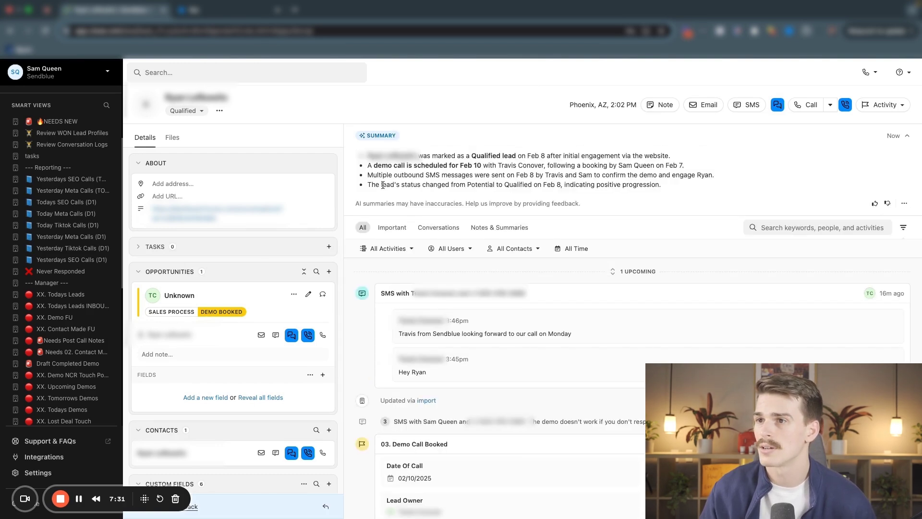
pyautogui.click(383, 249)
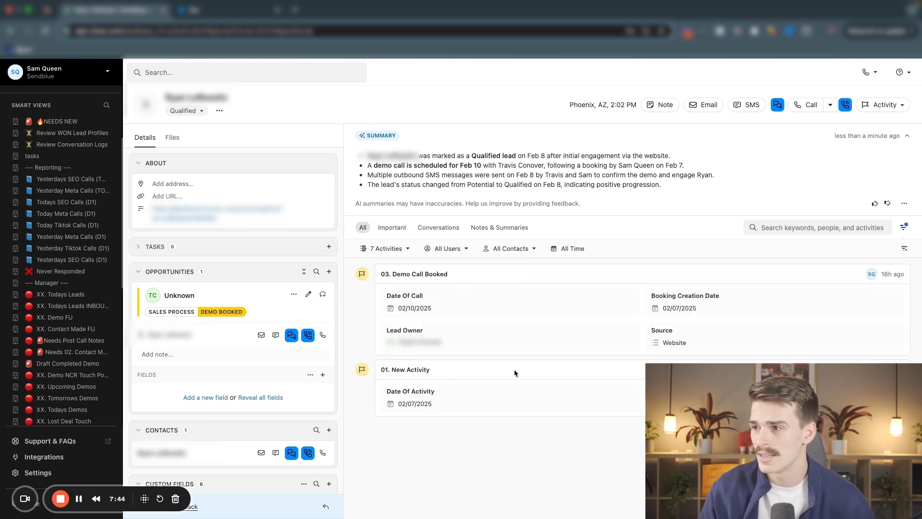
pyautogui.moveTo(437, 408); pyautogui.dragTo(399, 403)
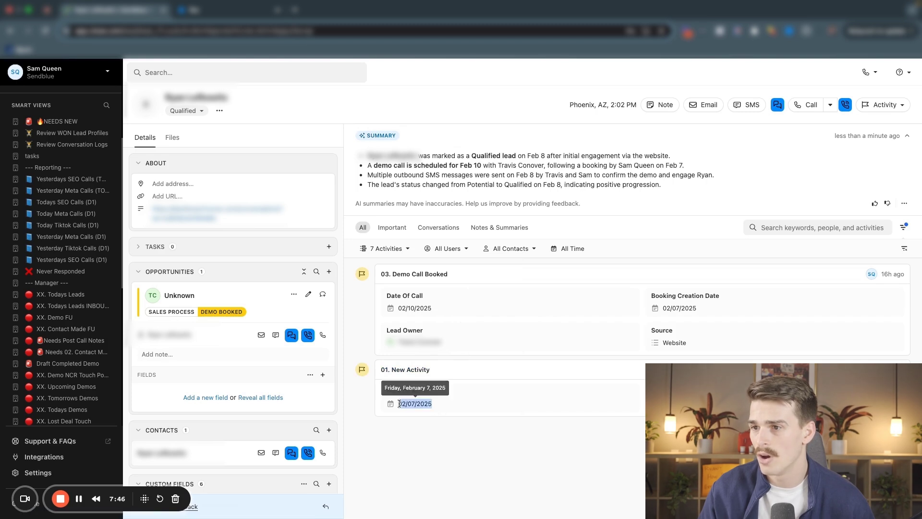
pyautogui.moveTo(475, 4)
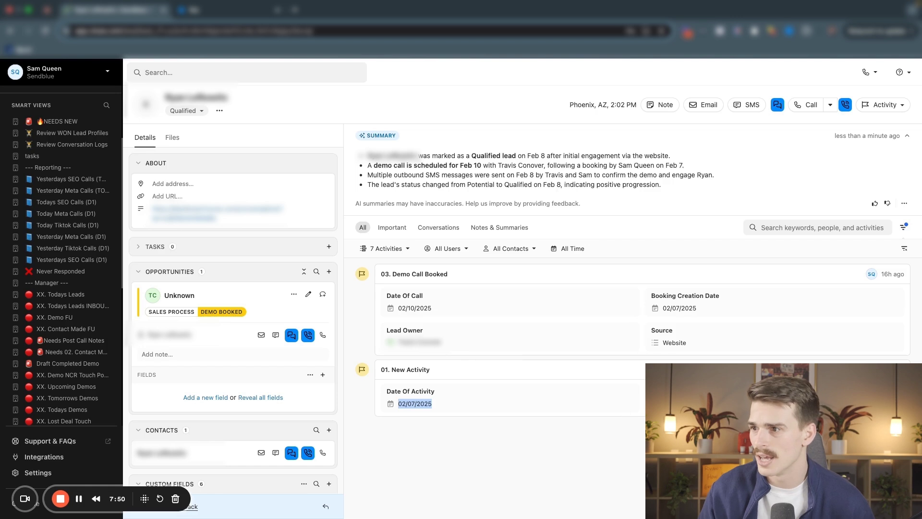
pyautogui.scroll(-3, 284, 466)
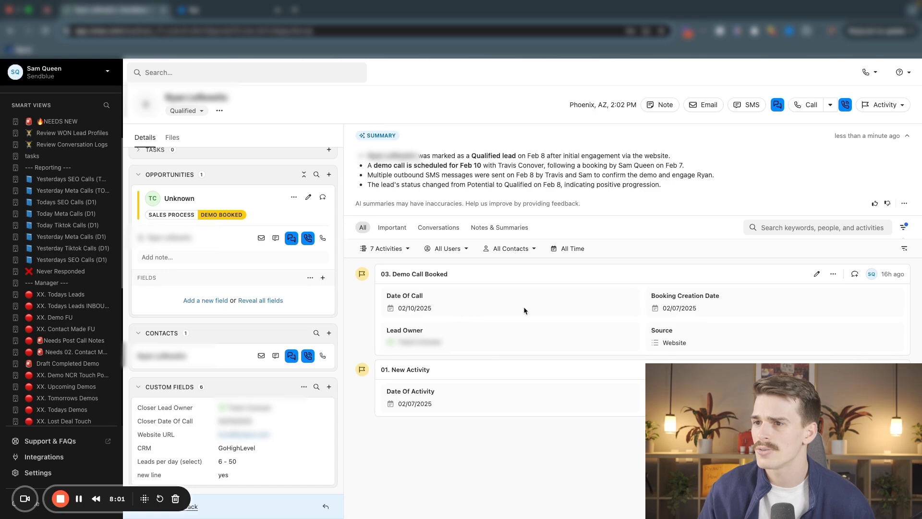
pyautogui.moveTo(697, 308); pyautogui.dragTo(658, 310)
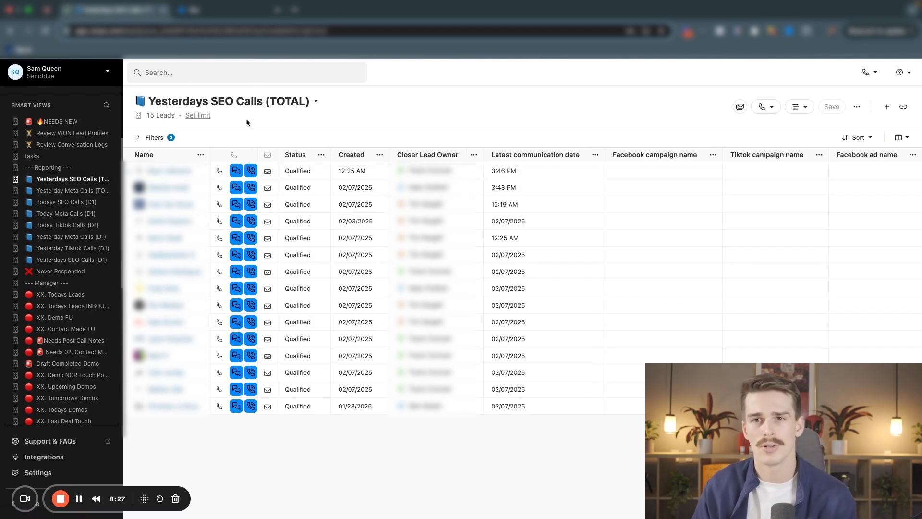
# Review the TOTAL view's filters, then remove the Booking Creation Date condition from the D1 view.
pyautogui.click(149, 138)
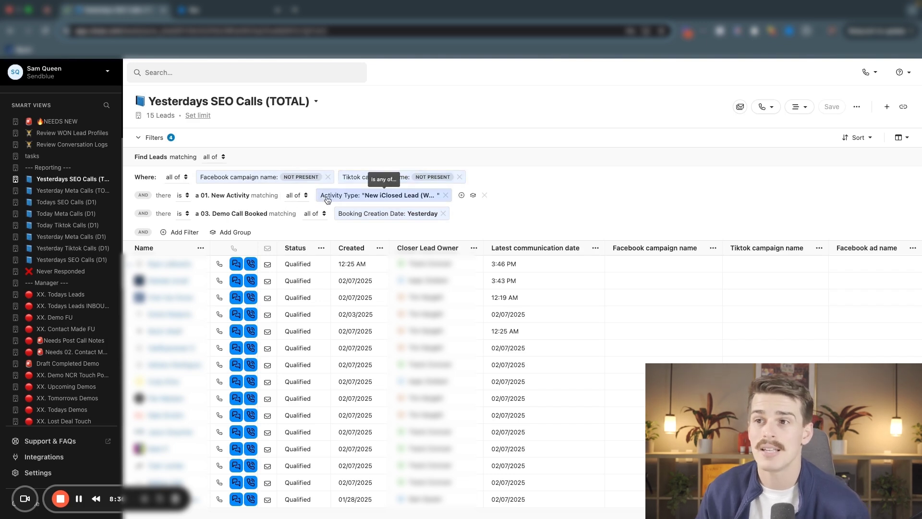
pyautogui.moveTo(210, 196); pyautogui.dragTo(251, 196)
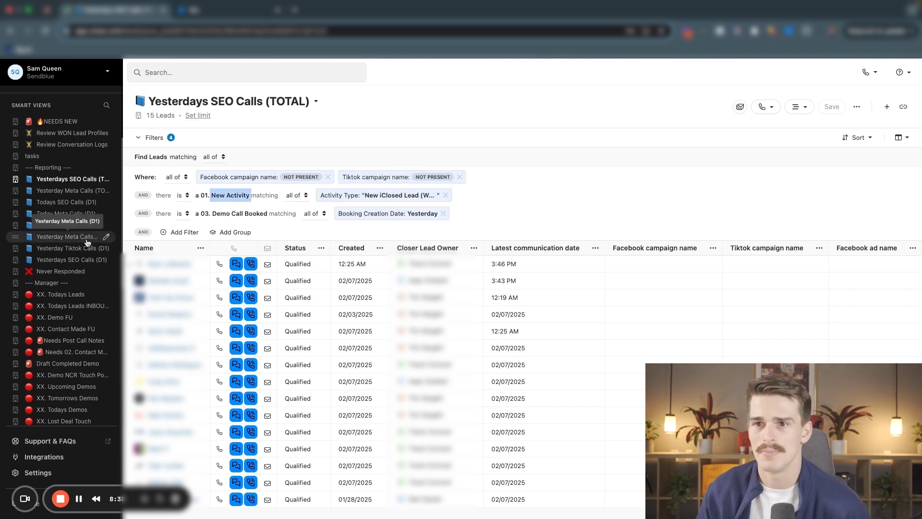
pyautogui.click(67, 259)
pyautogui.click(172, 141)
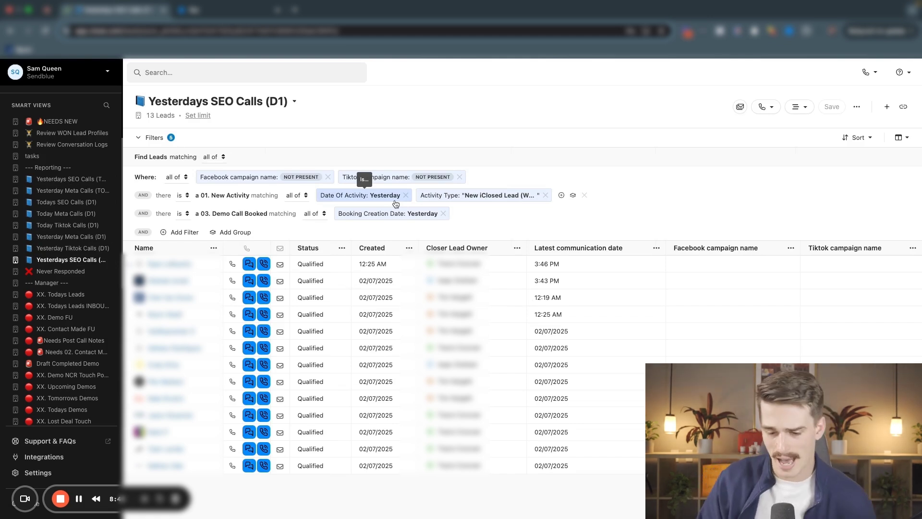
pyautogui.click(443, 214)
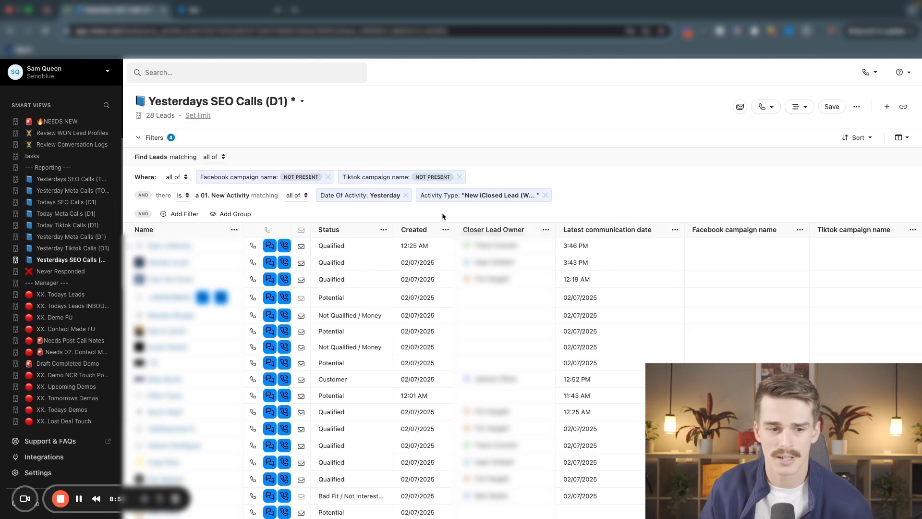
# Reload the saved D1 view and calculate 13/28 in Spotlight.
pyautogui.click(48, 262)
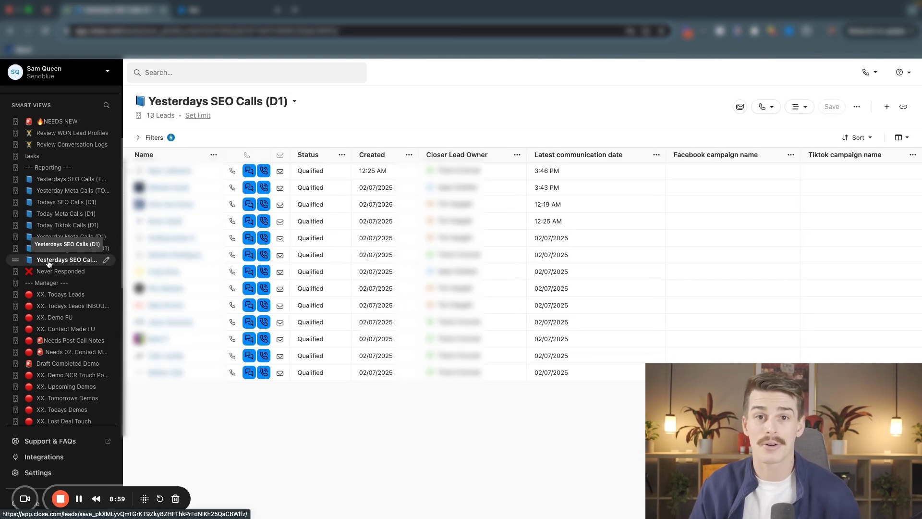
pyautogui.press('super+space')
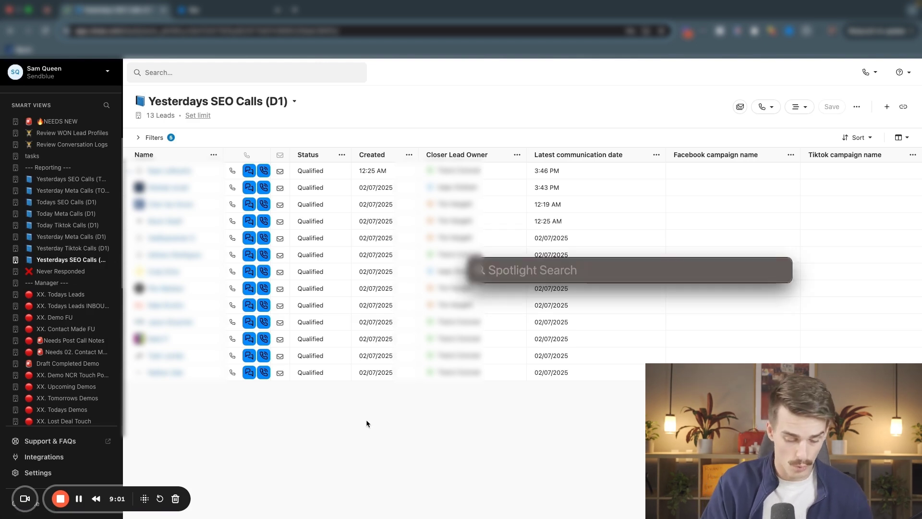
pyautogui.write('13/')
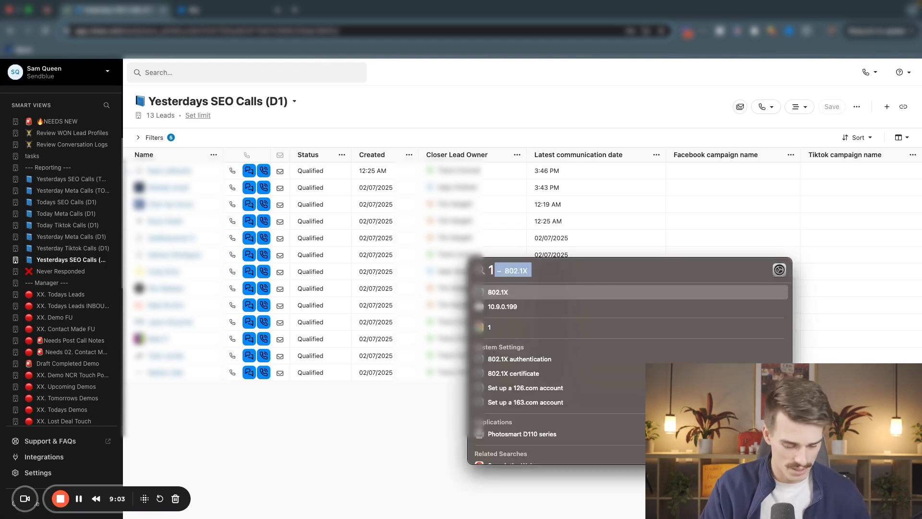
pyautogui.write('28')
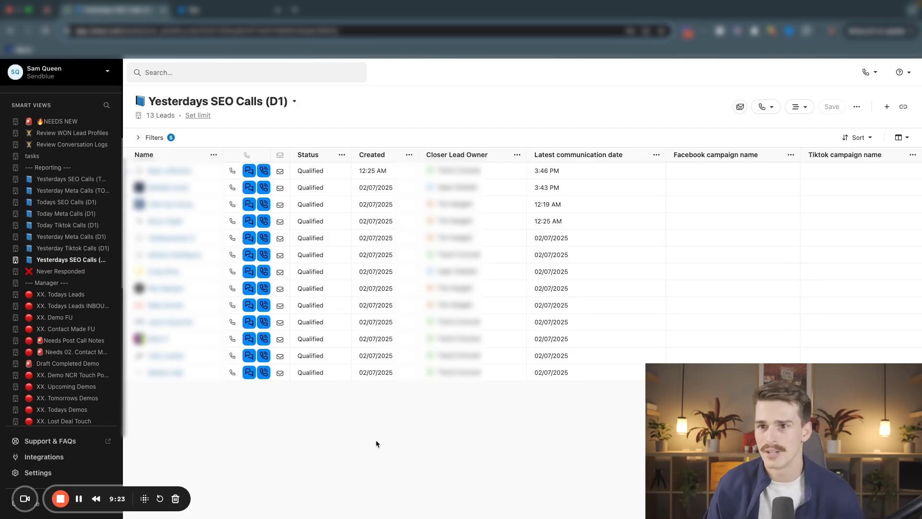
# Open the XX. Todays Leads smart view and expand its filter conditions.
pyautogui.scroll(-1, 81, 347)
pyautogui.scroll(-3, 81, 346)
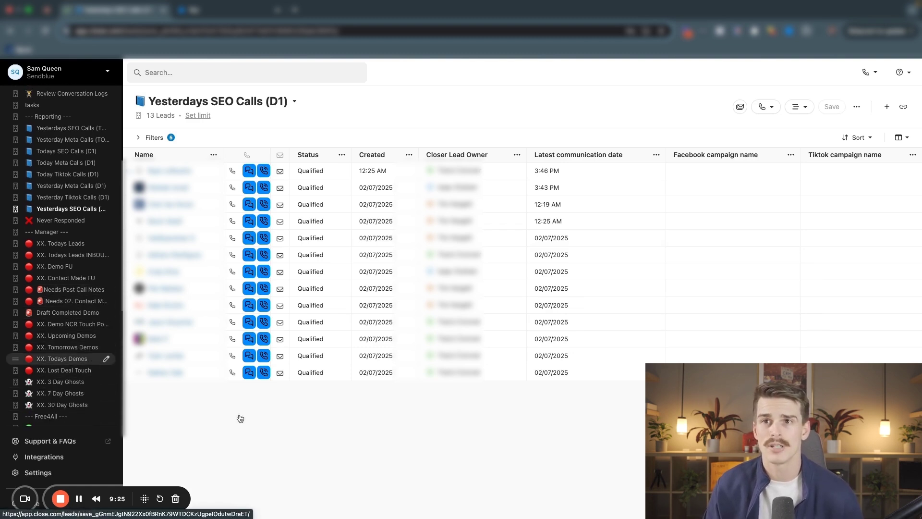
pyautogui.scroll(-3, 72, 160)
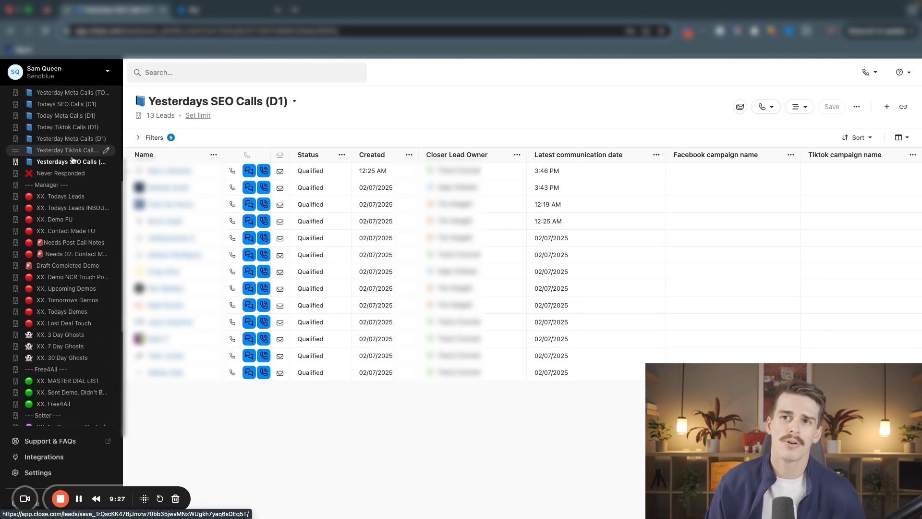
pyautogui.click(69, 196)
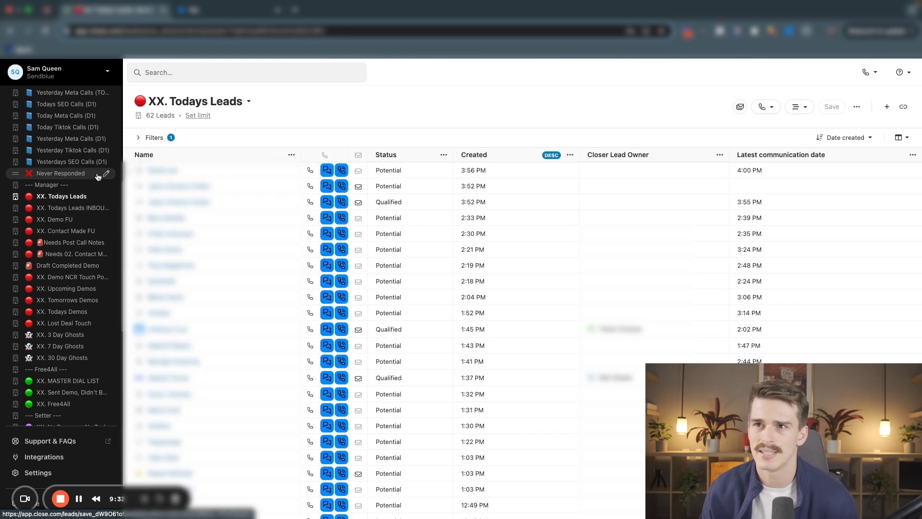
pyautogui.click(147, 137)
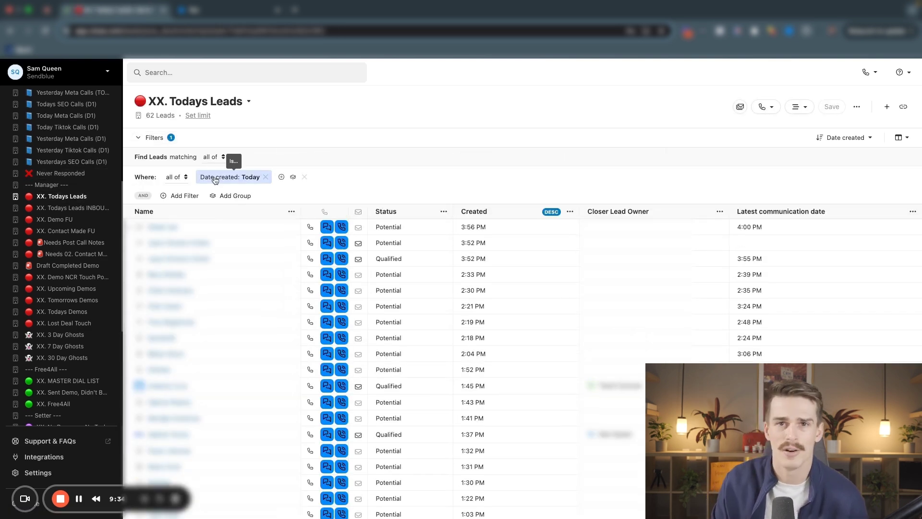
pyautogui.click(67, 208)
pyautogui.click(67, 196)
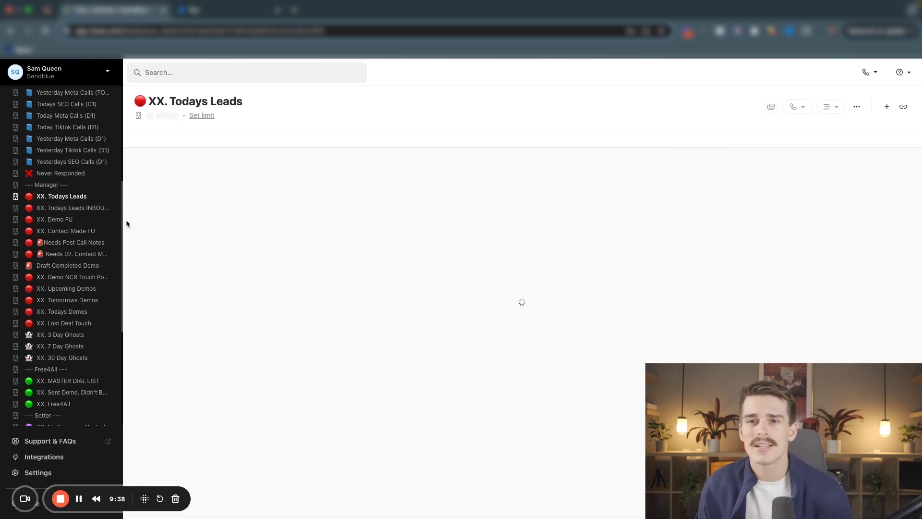
pyautogui.click(149, 139)
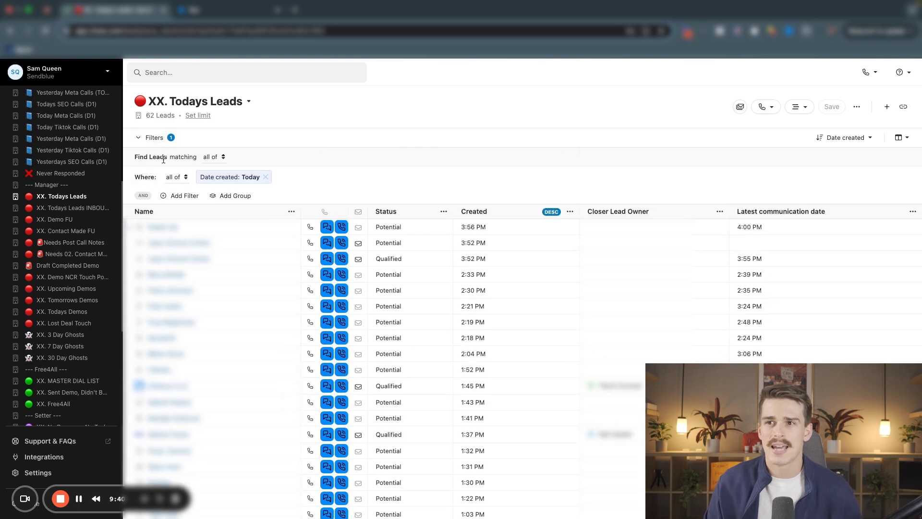
# Filter on Facebook campaign name is present, reload the view, and calculate 44/62.
pyautogui.click(185, 195)
pyautogui.write('face')
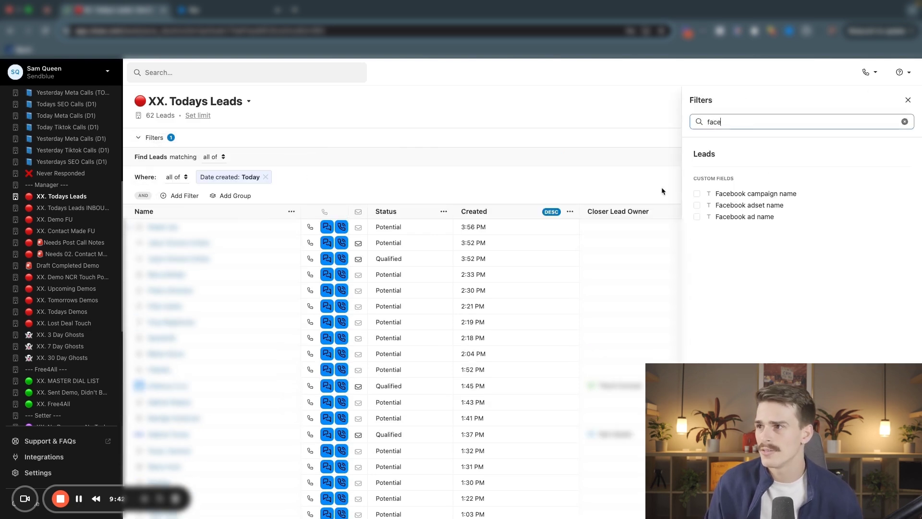
pyautogui.click(786, 199)
pyautogui.click(763, 211)
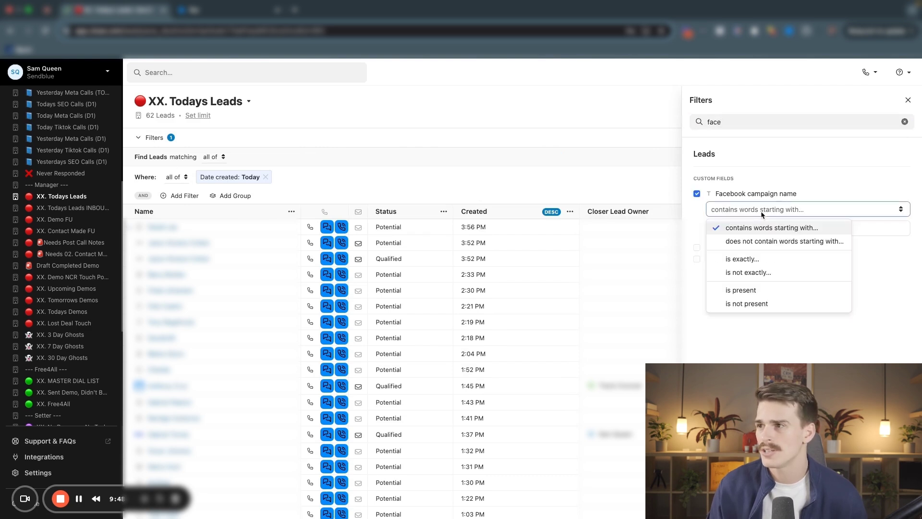
pyautogui.click(757, 291)
pyautogui.click(576, 182)
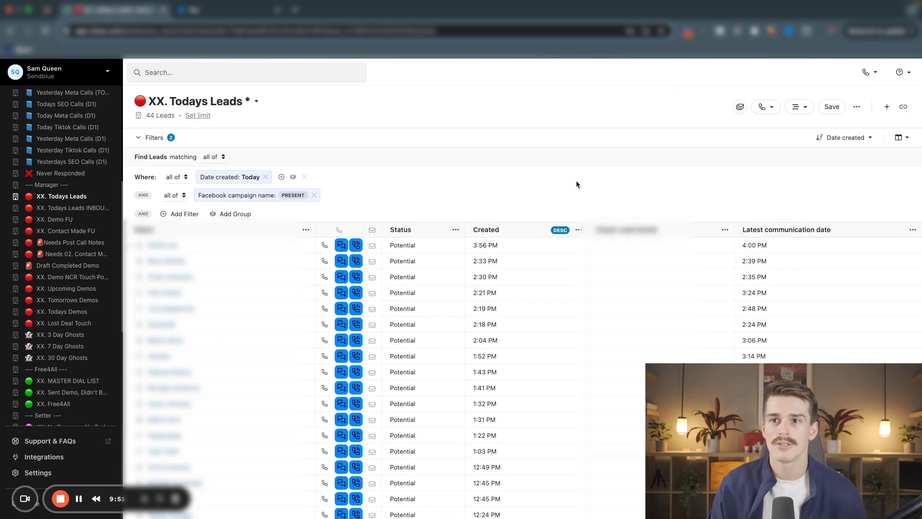
pyautogui.click(72, 196)
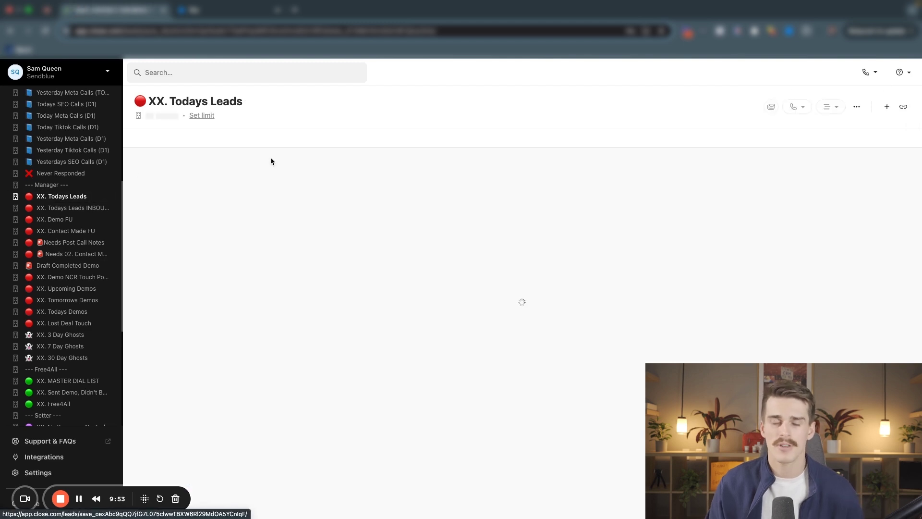
pyautogui.press('super+space')
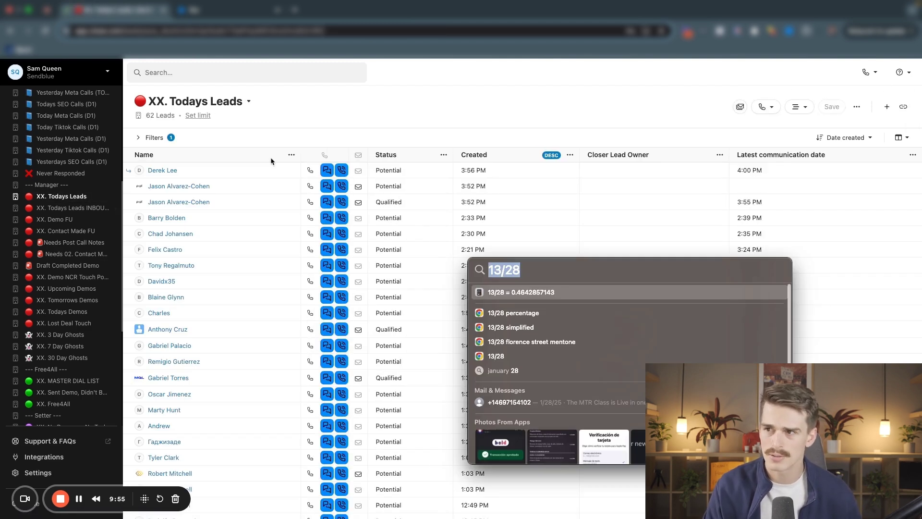
pyautogui.write('44/62')
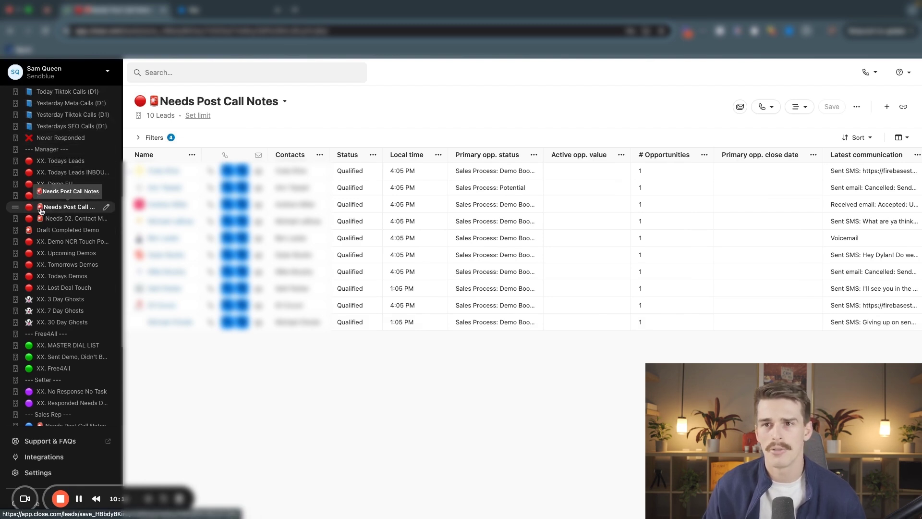
# Expand the Needs Post Call Notes filters and highlight the Demo Call Not Completed and Completed conditions.
pyautogui.click(153, 138)
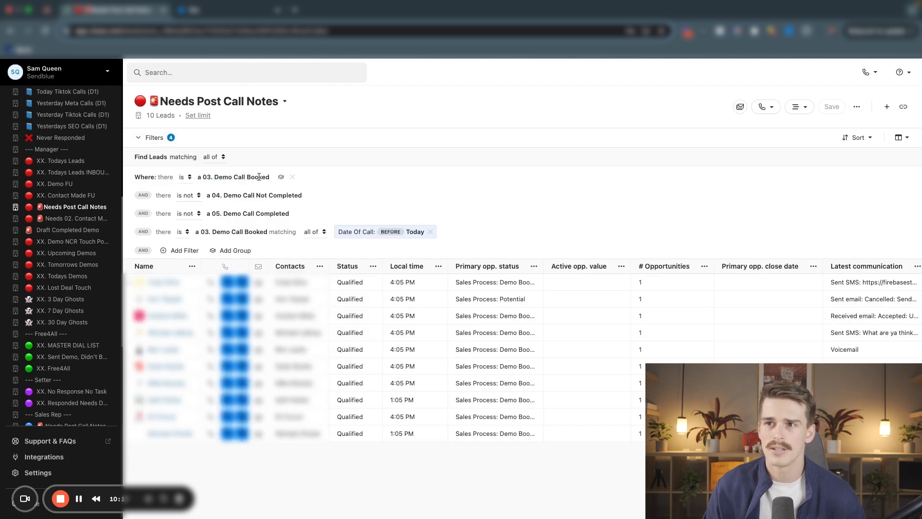
pyautogui.moveTo(222, 195); pyautogui.dragTo(296, 196)
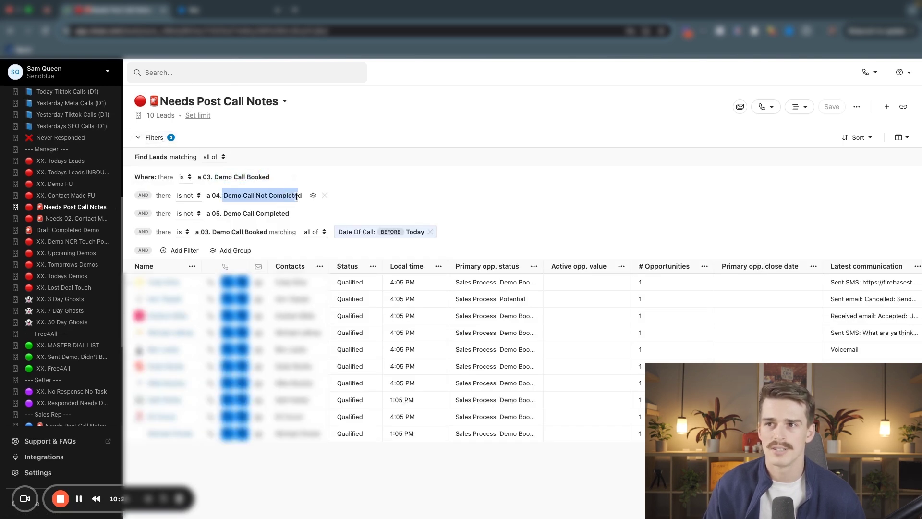
pyautogui.moveTo(231, 213); pyautogui.dragTo(247, 231)
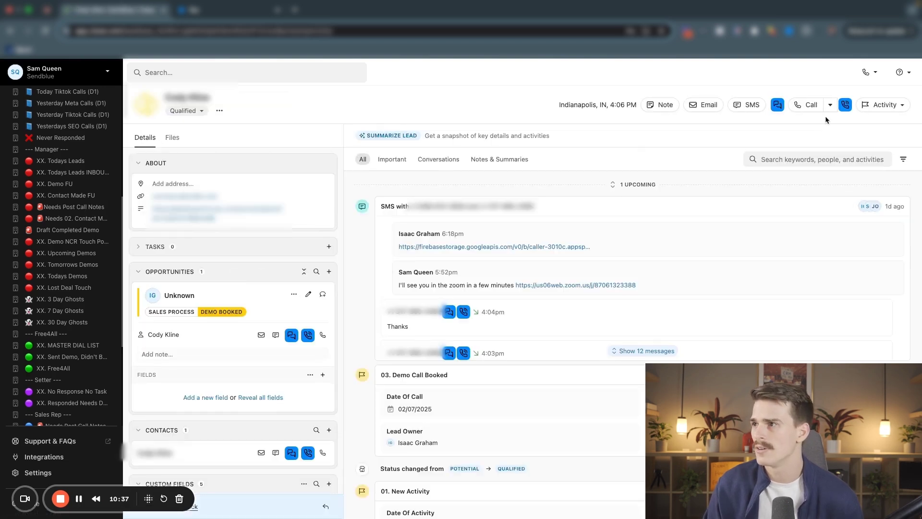
# Limit the lead's activity timeline to custom activities and highlight the Date Of Activity value.
pyautogui.click(903, 159)
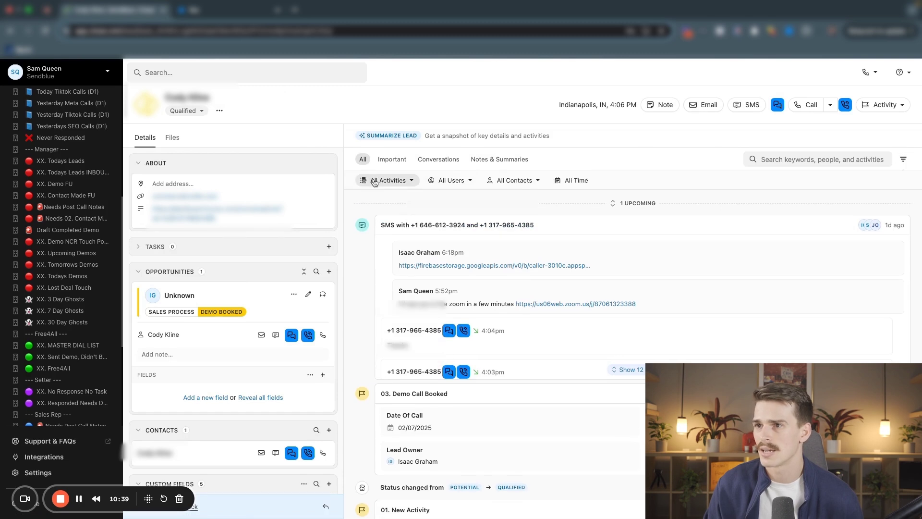
pyautogui.click(374, 181)
pyautogui.click(411, 353)
pyautogui.click(338, 123)
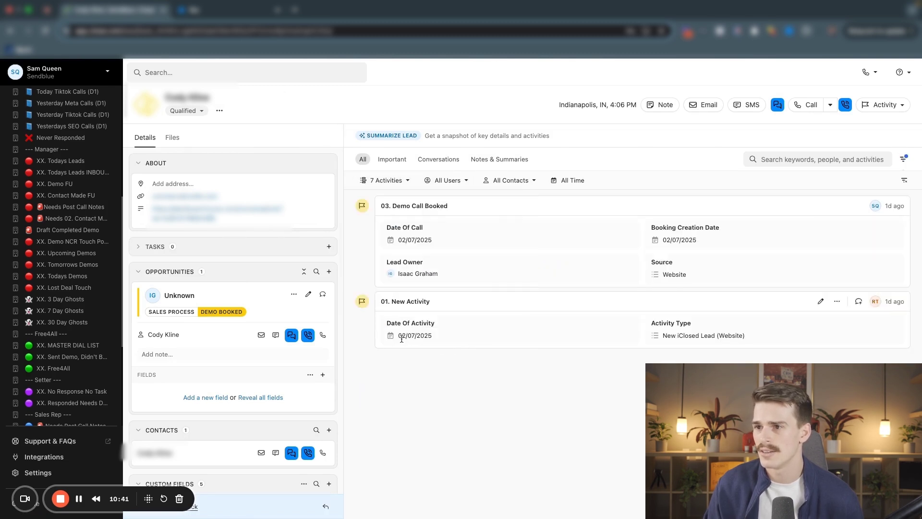
pyautogui.moveTo(398, 335); pyautogui.dragTo(444, 337)
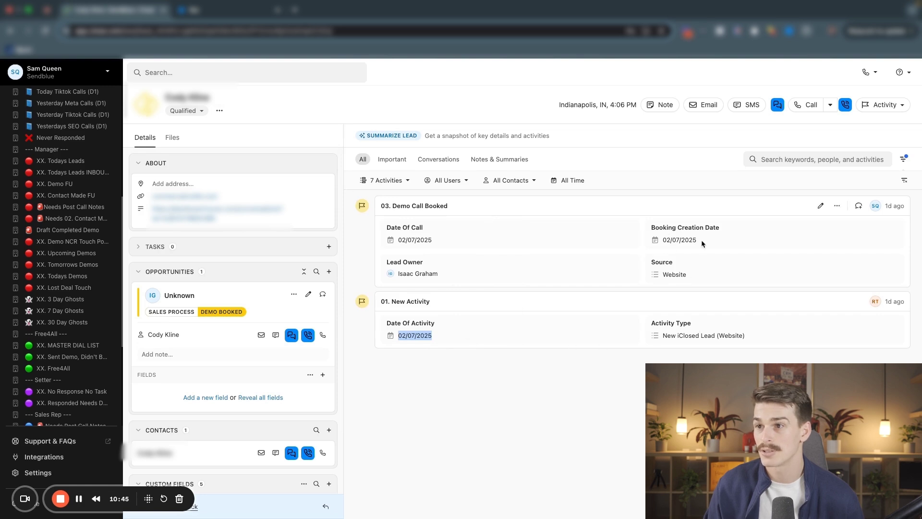
pyautogui.click(444, 242)
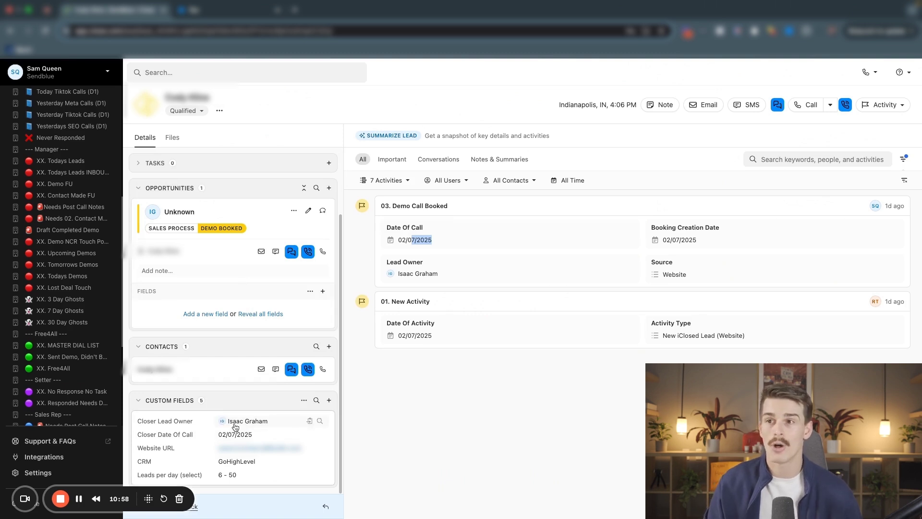
# Start a 04. Demo Call Not Completed activity, review its fields, then delete the draft.
pyautogui.click(882, 105)
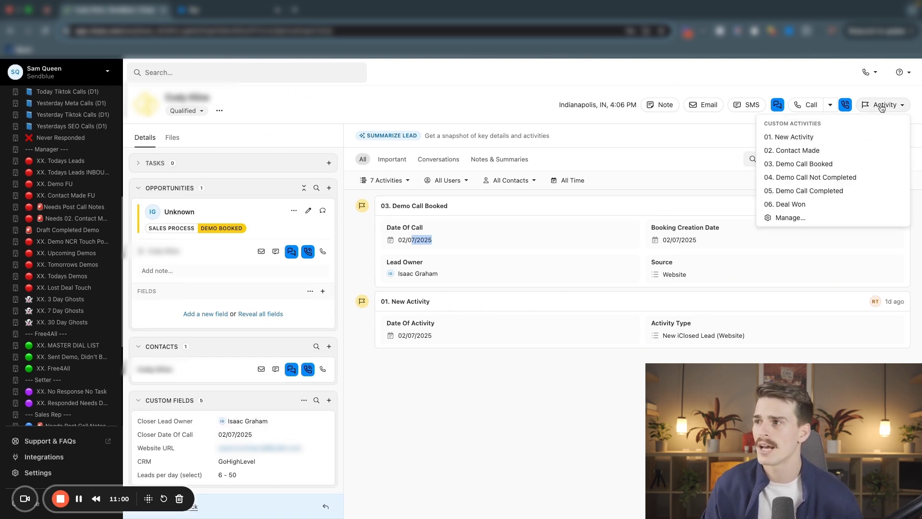
pyautogui.click(820, 177)
pyautogui.click(464, 238)
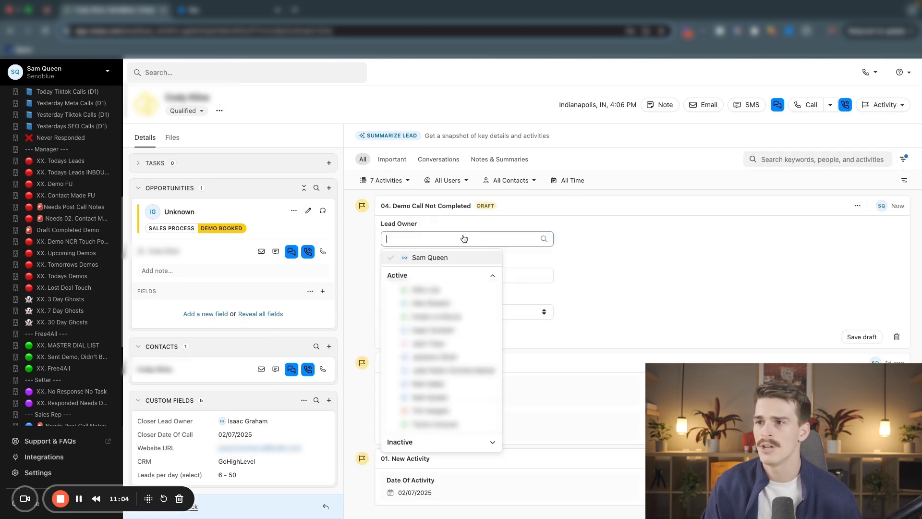
pyautogui.click(623, 275)
pyautogui.click(469, 275)
pyautogui.click(630, 298)
pyautogui.click(447, 307)
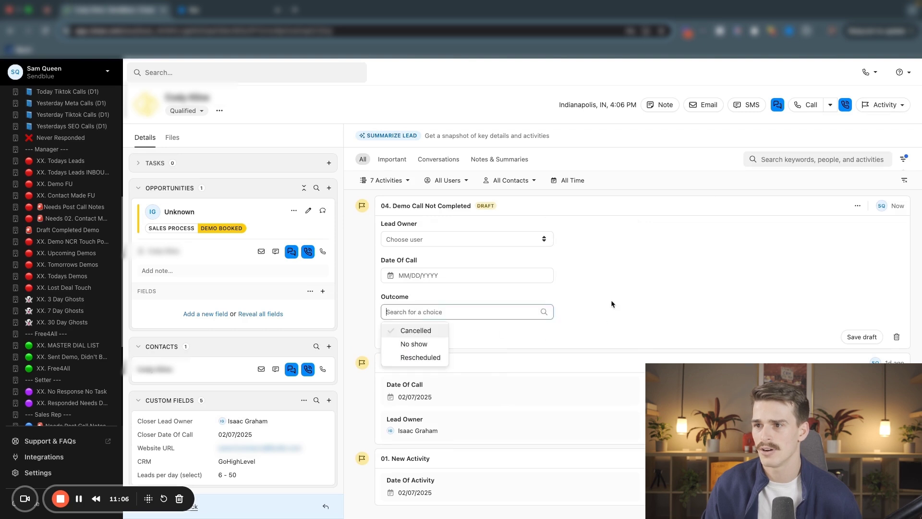
pyautogui.click(613, 299)
pyautogui.click(895, 337)
pyautogui.click(885, 105)
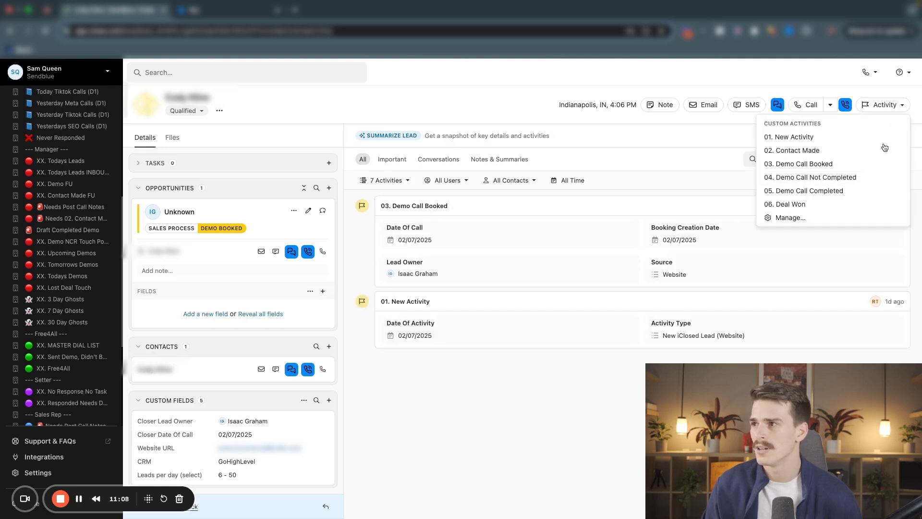
pyautogui.click(507, 454)
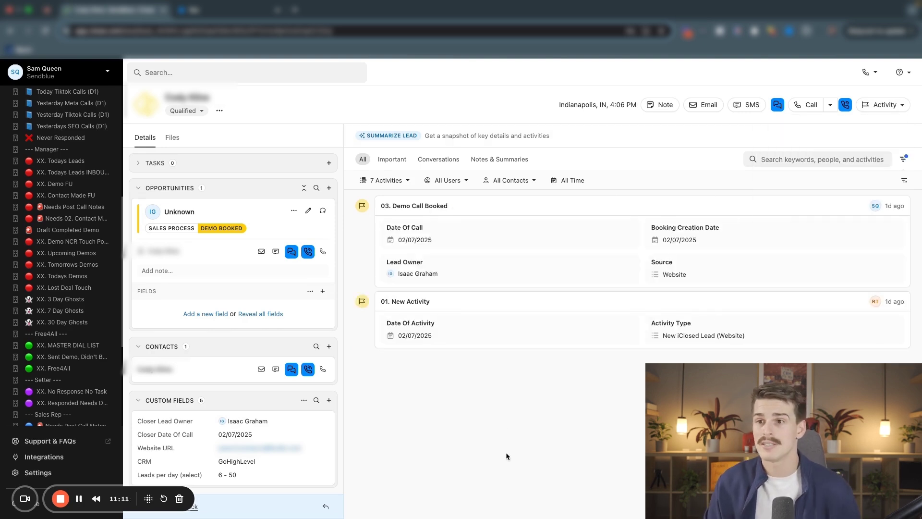
# Review the lead's sales process stage choices without changing the stage.
pyautogui.scroll(3, 192, 288)
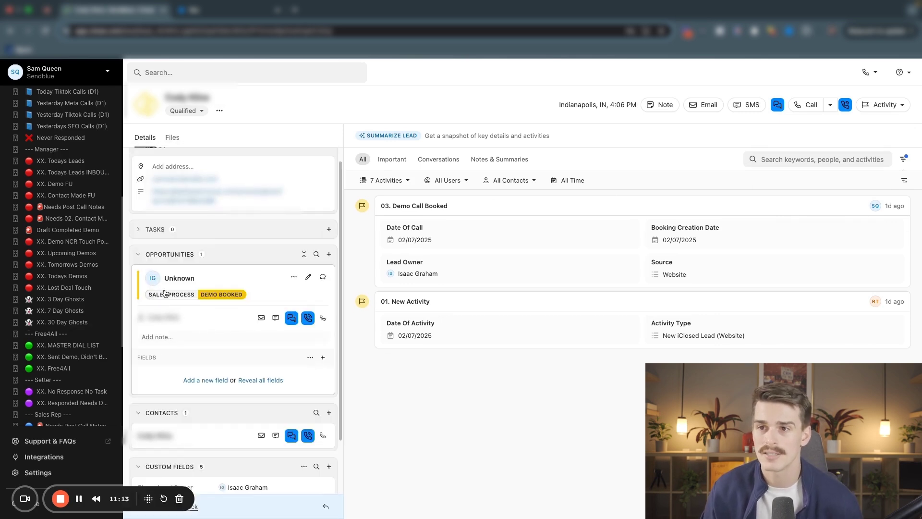
pyautogui.click(164, 294)
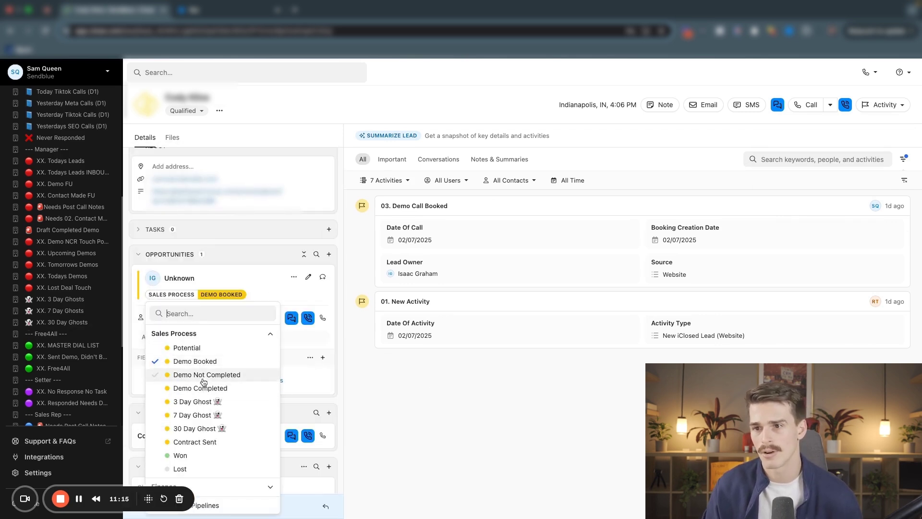
pyautogui.click(476, 423)
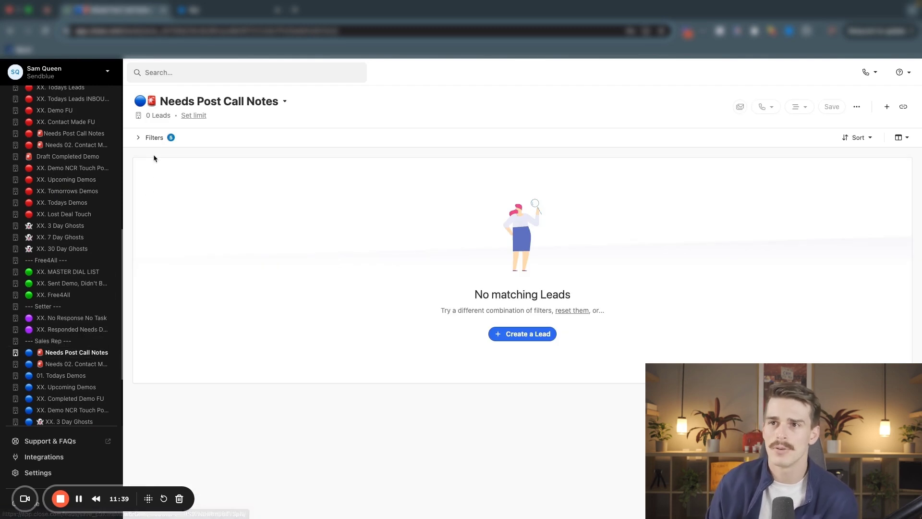
# Remove the Lead Owner: Me condition, then reload the view to restore its saved filters.
pyautogui.click(153, 138)
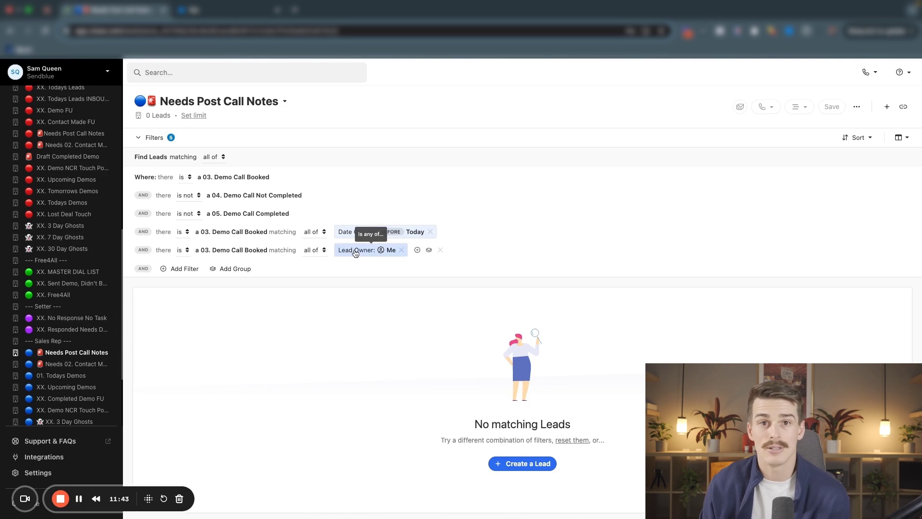
pyautogui.click(401, 250)
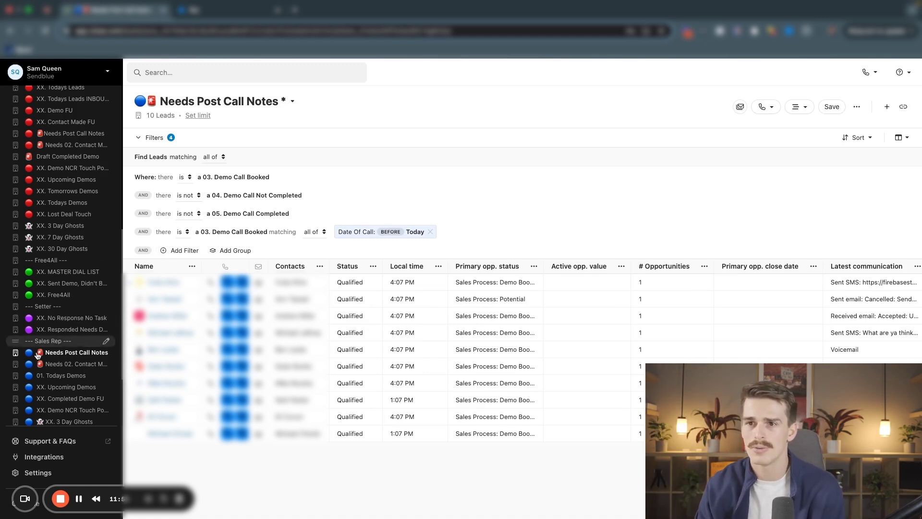
pyautogui.click(86, 352)
# Add a 03. Demo Call Booked Lead Owner filter, then open sales rep Needs Post Call Notes and MASTER DIAL LIST.
pyautogui.click(152, 139)
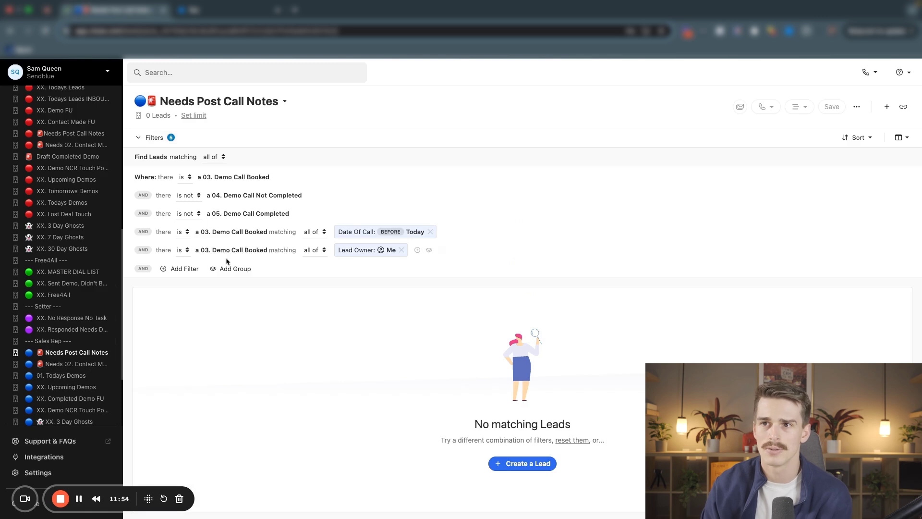
pyautogui.click(180, 269)
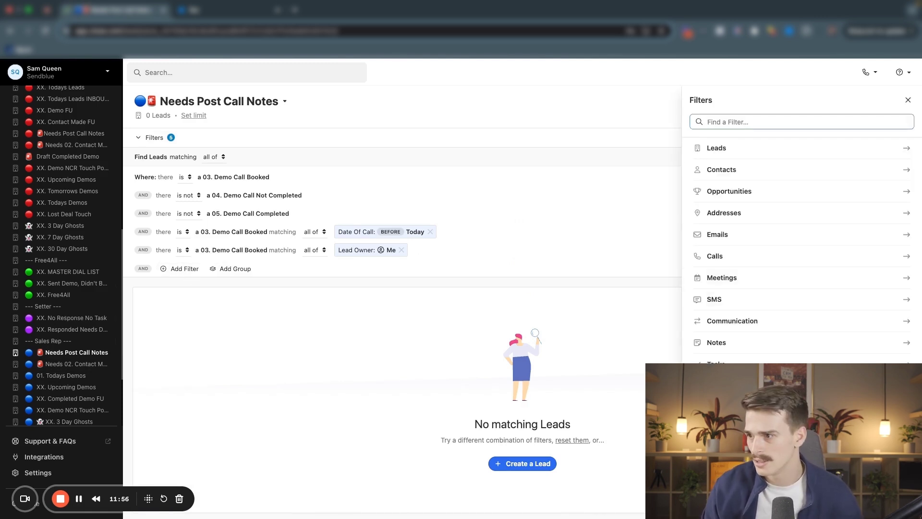
pyautogui.click(735, 386)
pyautogui.click(752, 217)
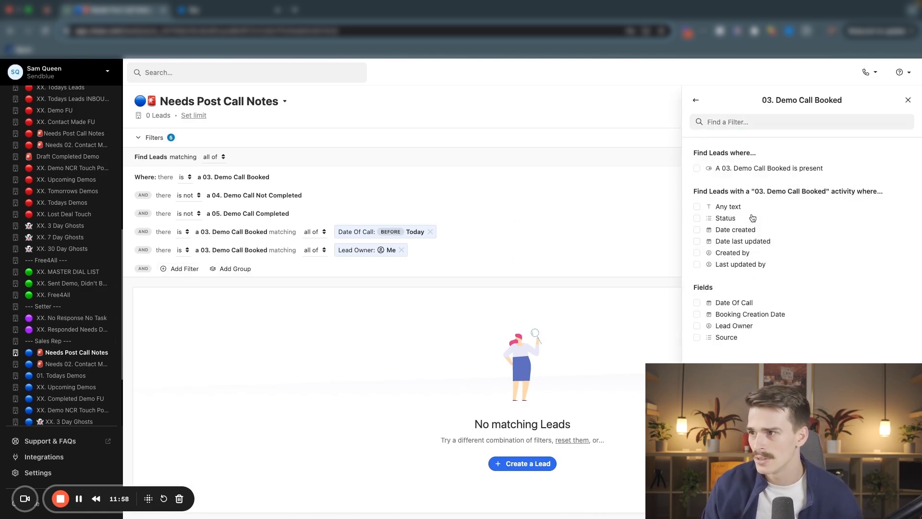
pyautogui.click(744, 326)
pyautogui.click(782, 359)
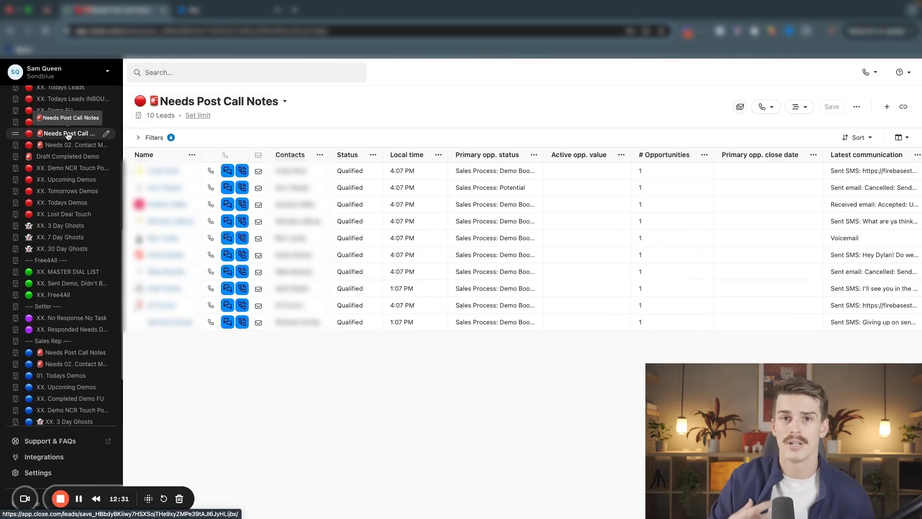
pyautogui.click(77, 353)
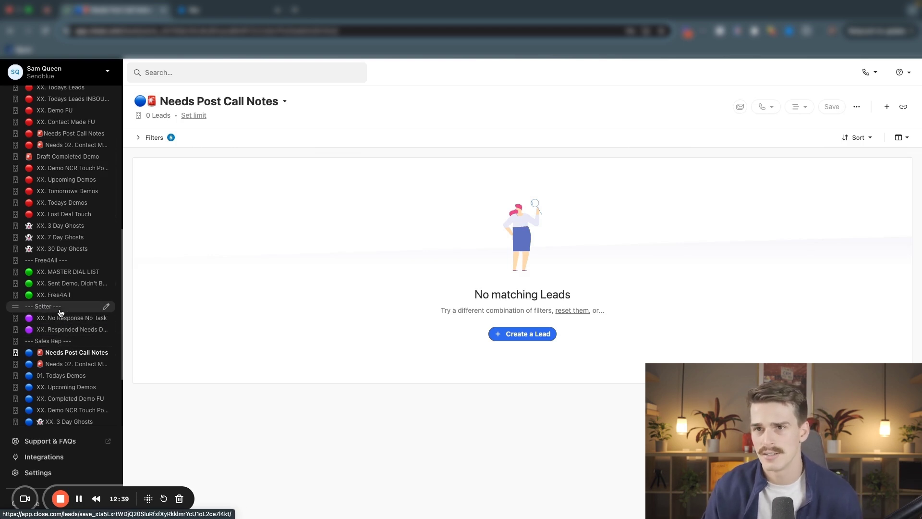
pyautogui.click(67, 272)
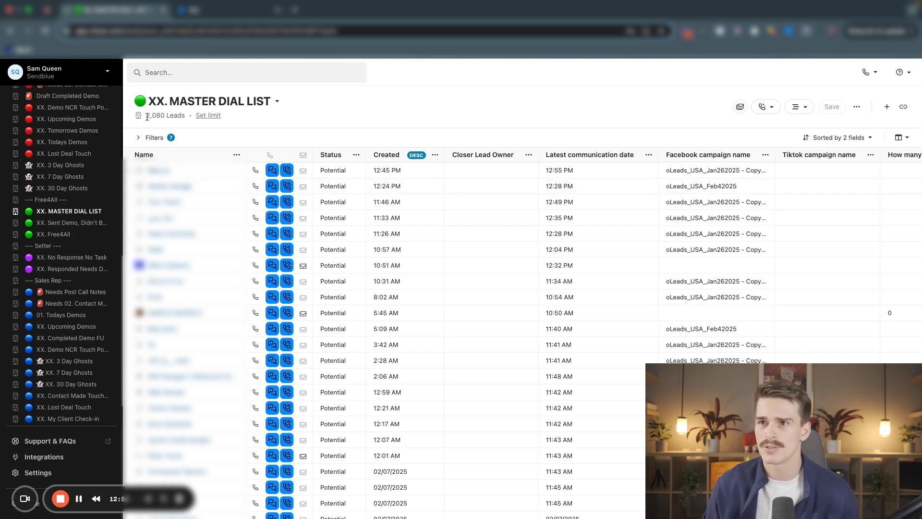
# Inspect the Current status, Demo Call Booked/Contact Made exclusions, last communication date and calls-count filters.
pyautogui.click(147, 136)
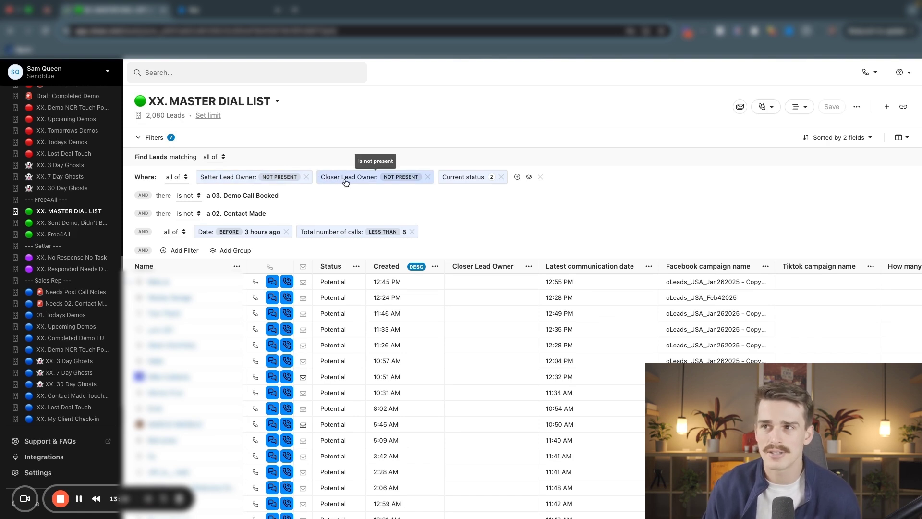
pyautogui.click(462, 178)
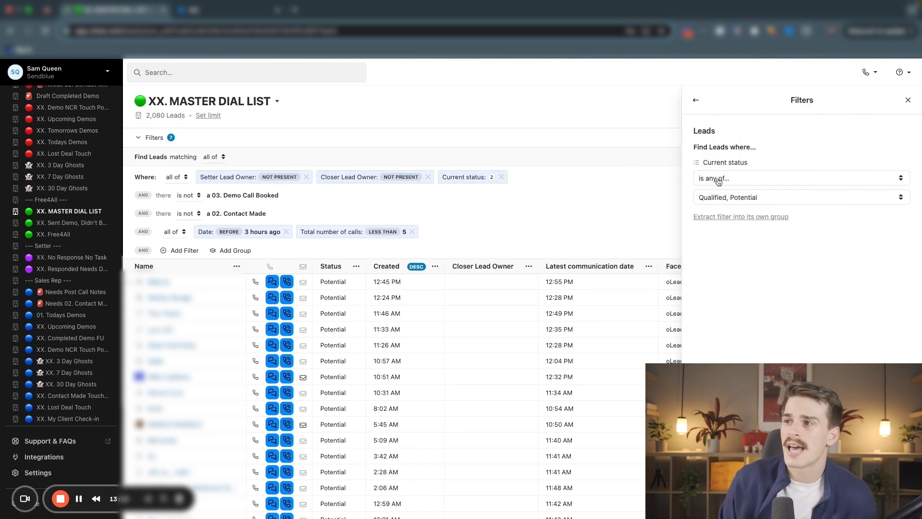
pyautogui.click(710, 196)
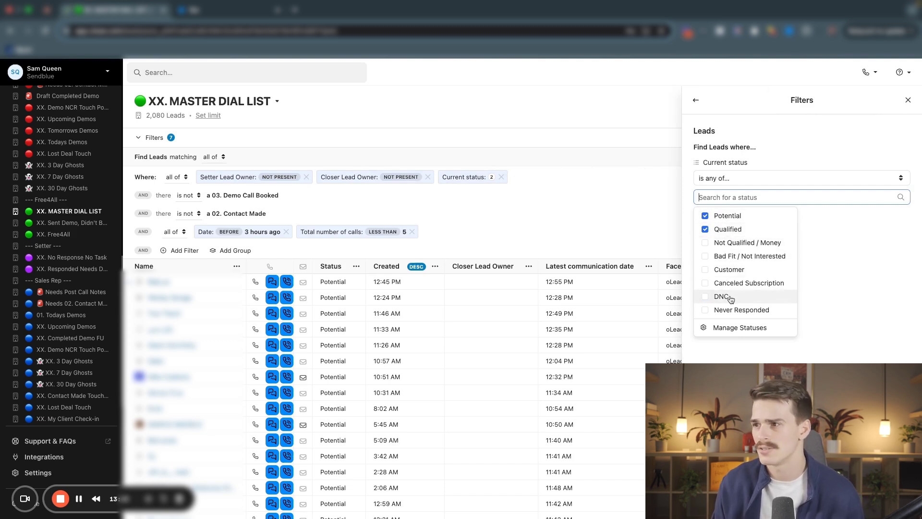
pyautogui.click(596, 222)
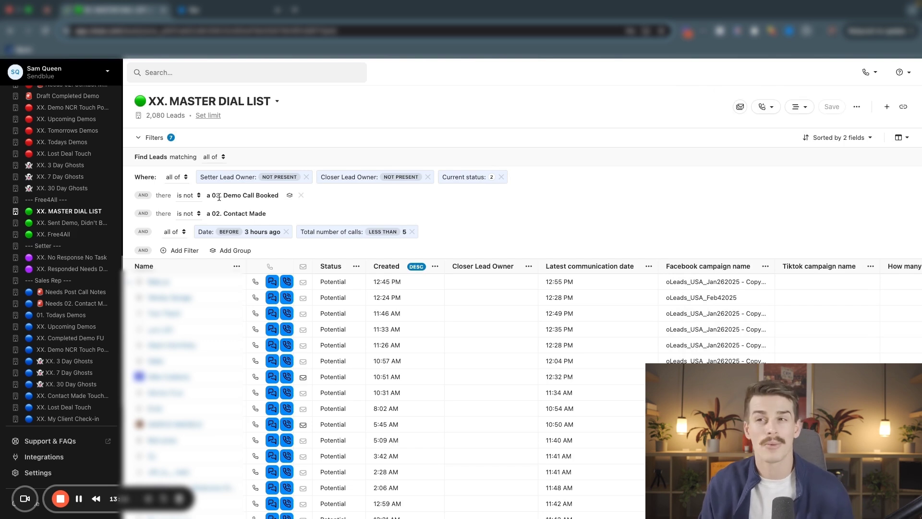
pyautogui.moveTo(219, 197); pyautogui.dragTo(268, 198)
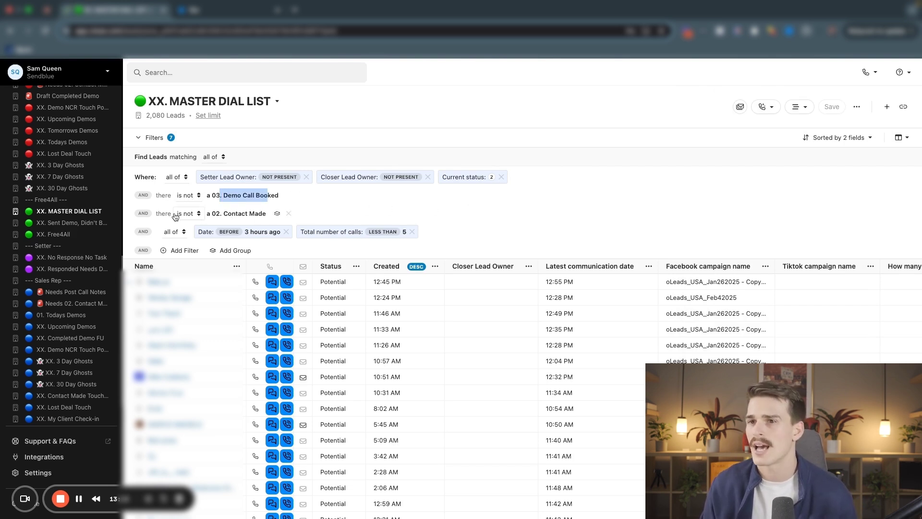
pyautogui.moveTo(228, 213); pyautogui.dragTo(251, 214)
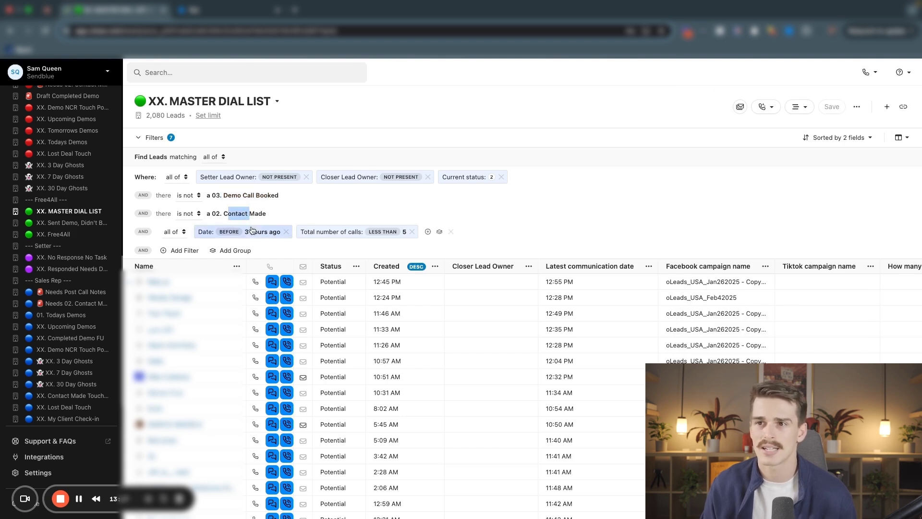
pyautogui.click(253, 233)
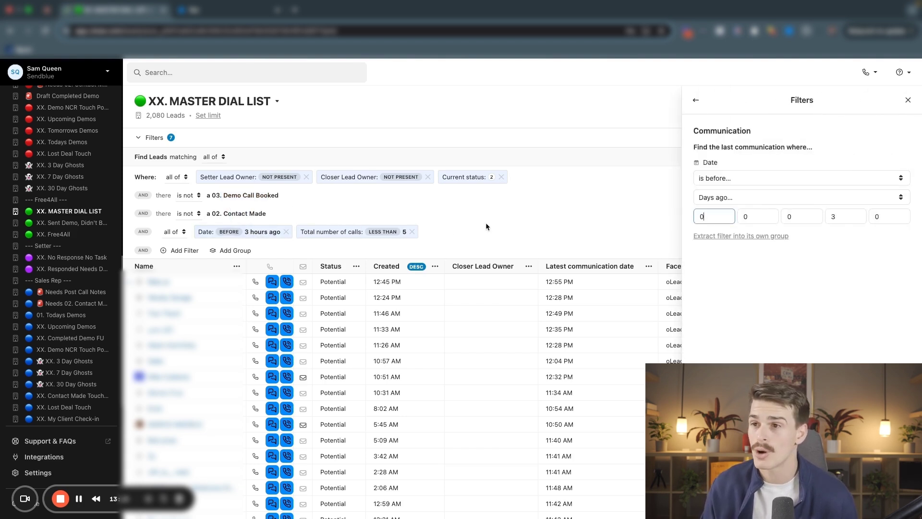
pyautogui.click(345, 233)
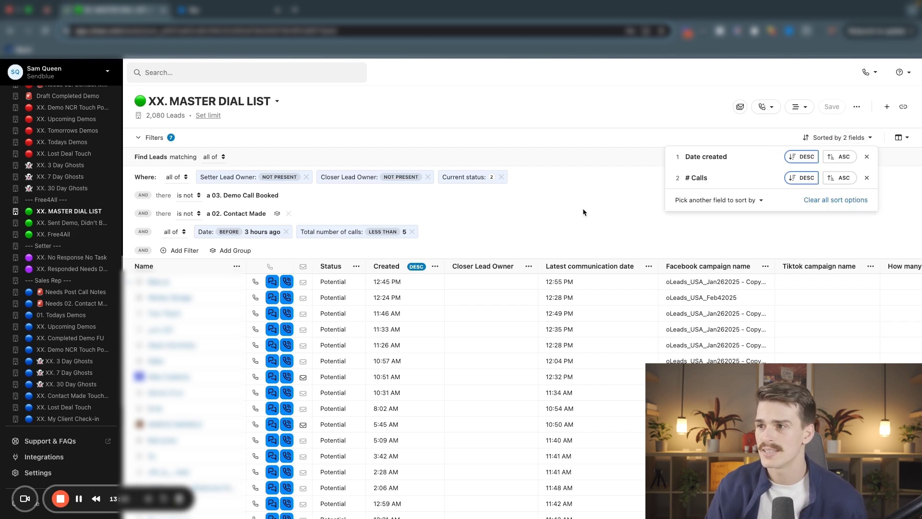
pyautogui.click(528, 229)
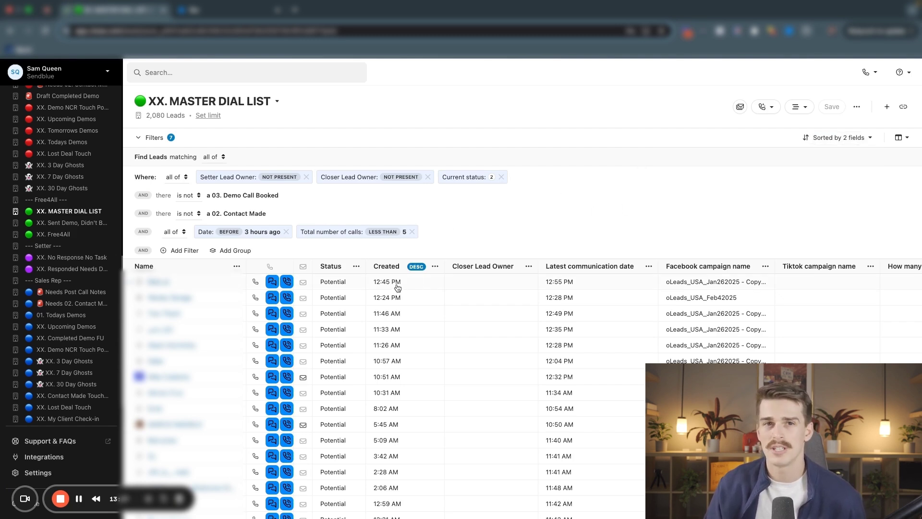
pyautogui.moveTo(398, 286)
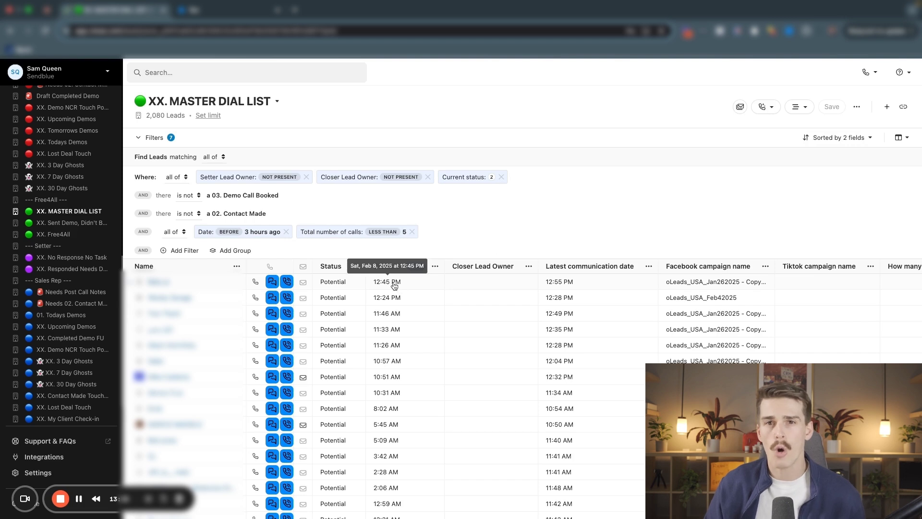
pyautogui.click(768, 107)
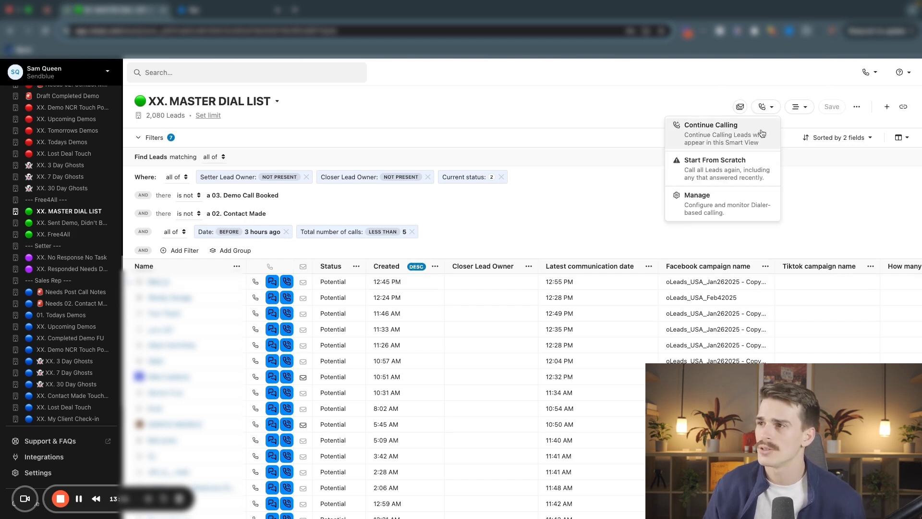
pyautogui.click(837, 138)
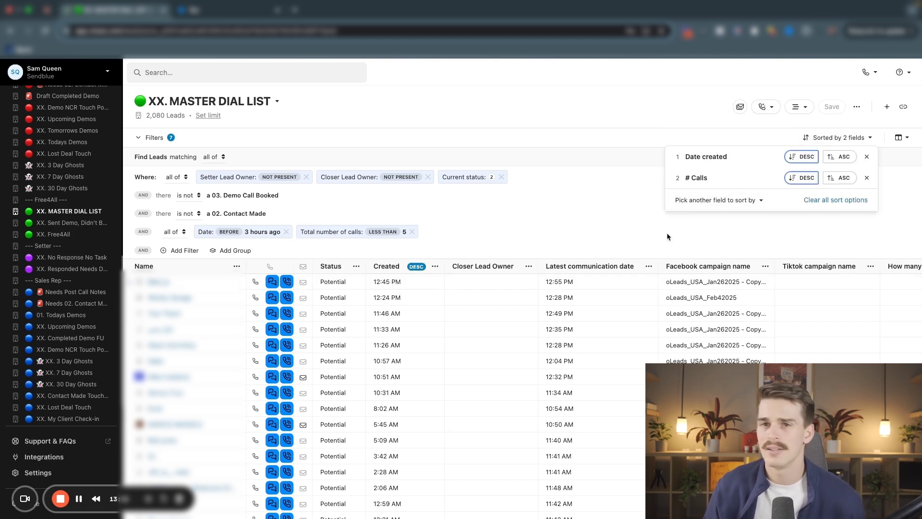
pyautogui.click(631, 239)
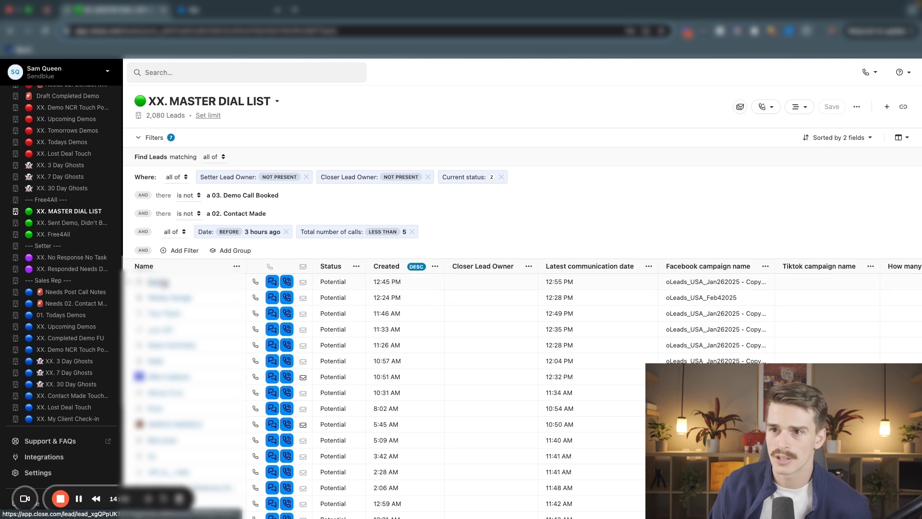
# Log a call without a note on the top lead, then reload XX. MASTER DIAL LIST.
pyautogui.click(160, 282)
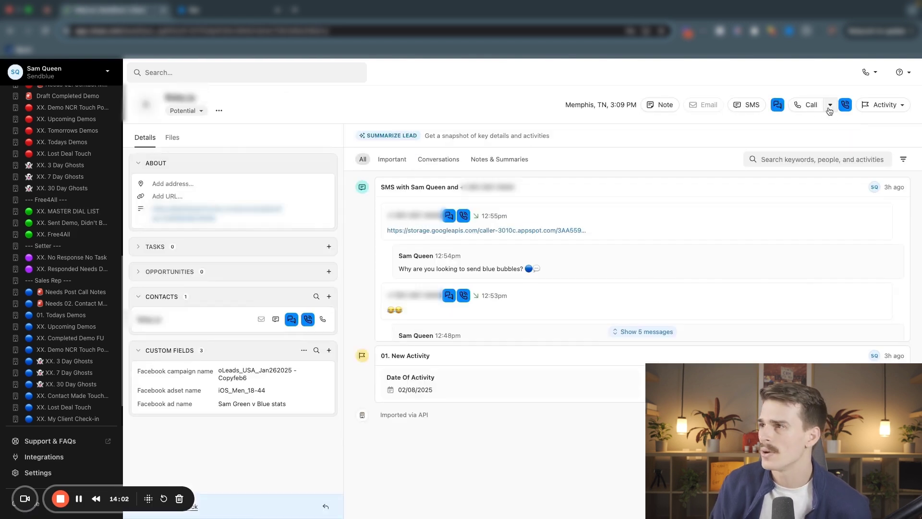
pyautogui.click(830, 105)
pyautogui.click(394, 290)
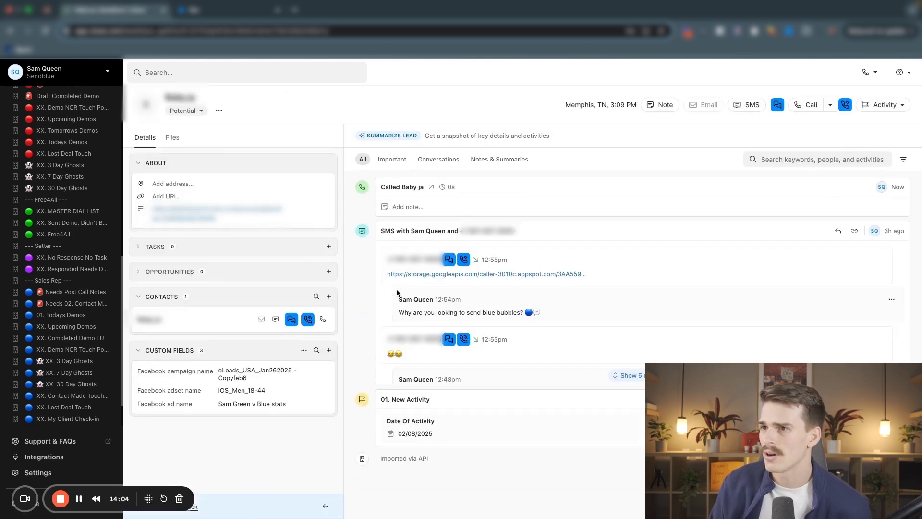
pyautogui.click(72, 211)
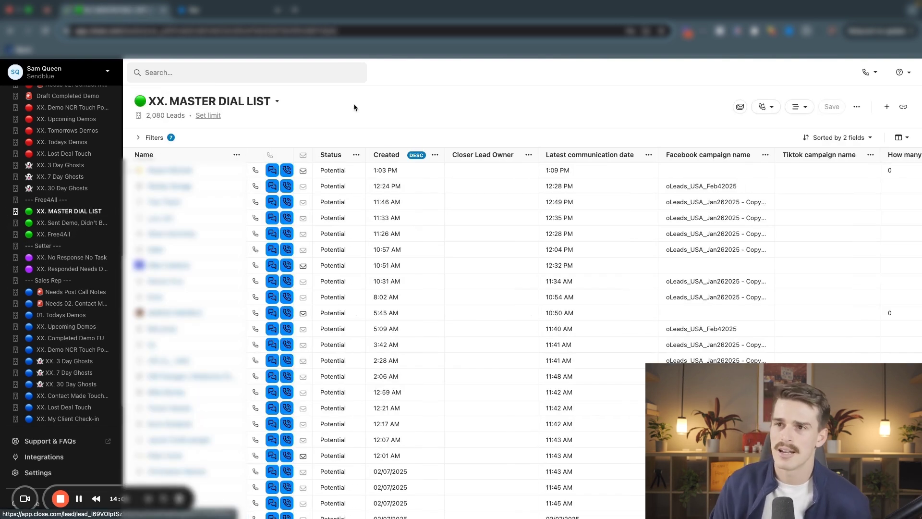
pyautogui.press('super+r')
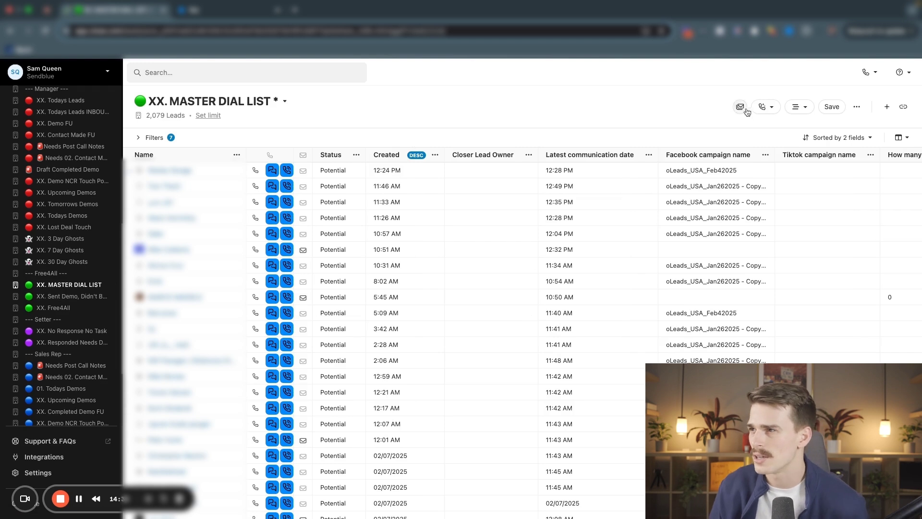
pyautogui.click(770, 107)
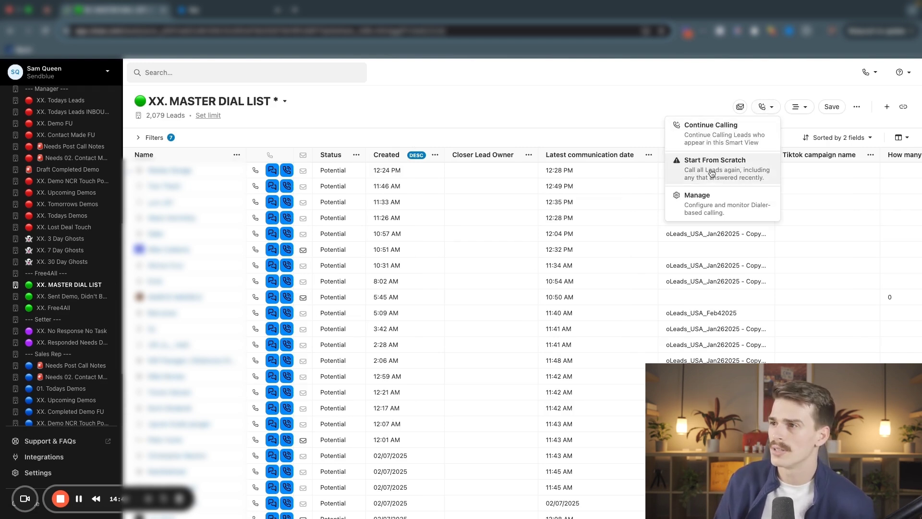
pyautogui.click(710, 193)
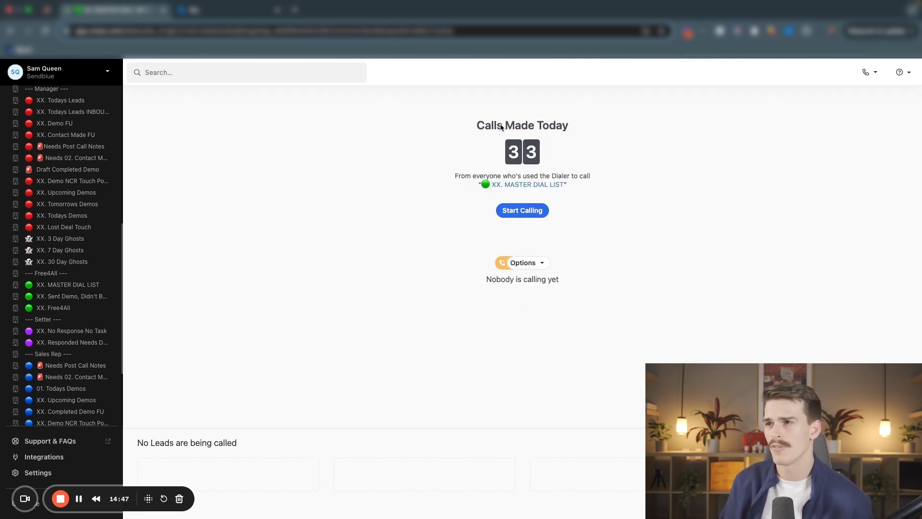
pyautogui.click(516, 262)
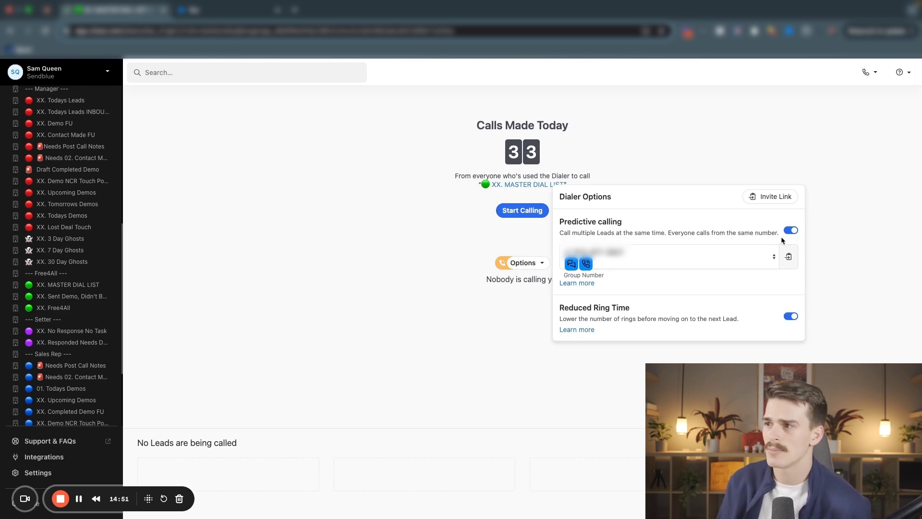
pyautogui.click(489, 184)
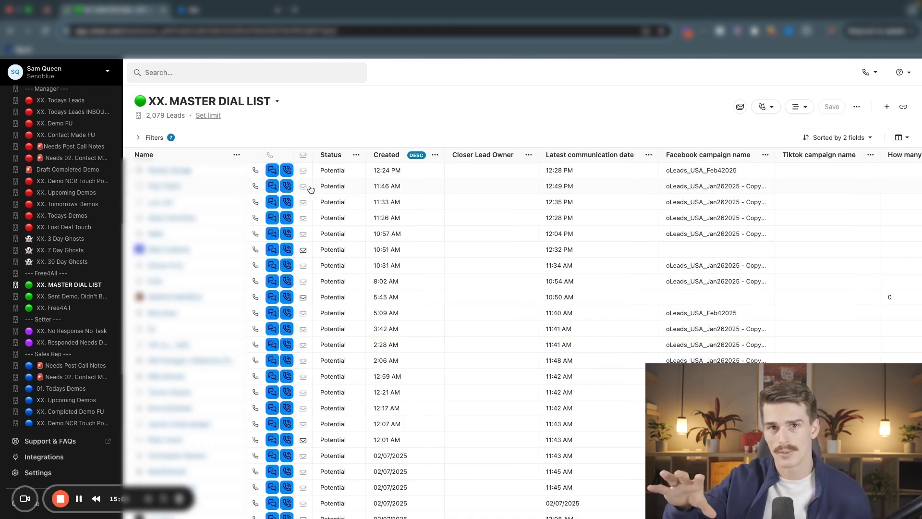
# Set the Activity Comparison report to a custom February 13 to February 13 date range.
pyautogui.scroll(8, 4, 195)
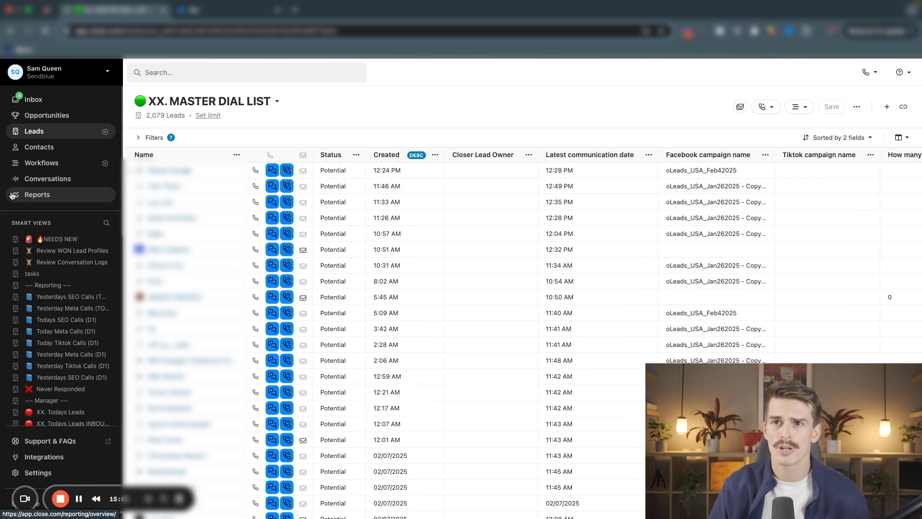
pyautogui.click(37, 195)
pyautogui.click(66, 224)
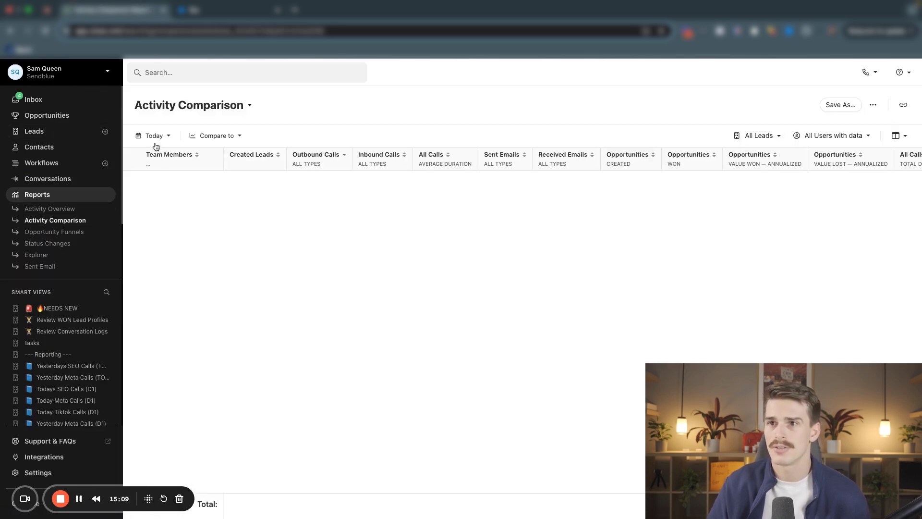
pyautogui.click(148, 136)
pyautogui.click(192, 305)
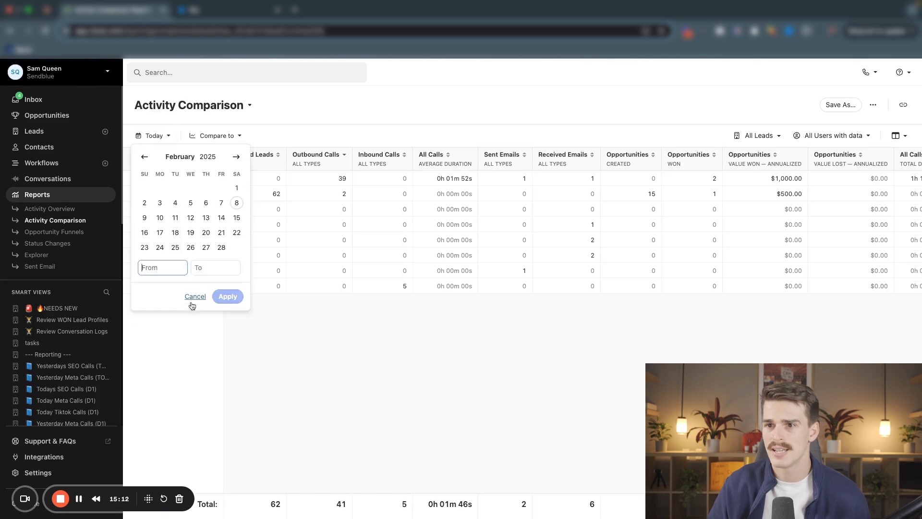
pyautogui.click(206, 217)
pyautogui.click(206, 217)
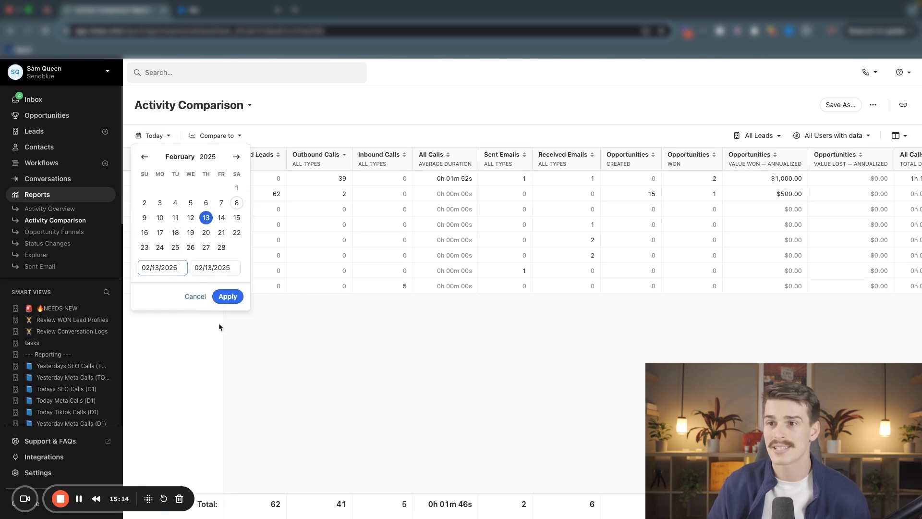
pyautogui.click(227, 296)
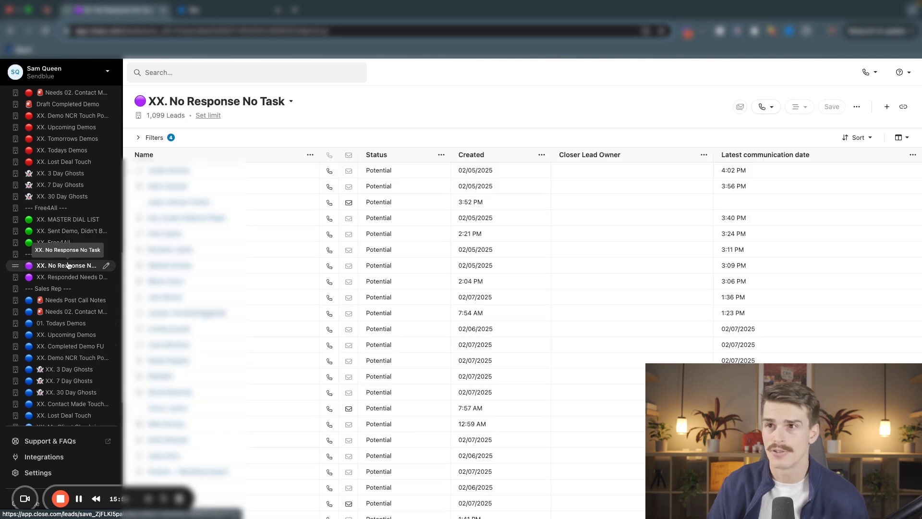
# Expand the No Response No Task filters and open the first lead's record.
pyautogui.click(167, 139)
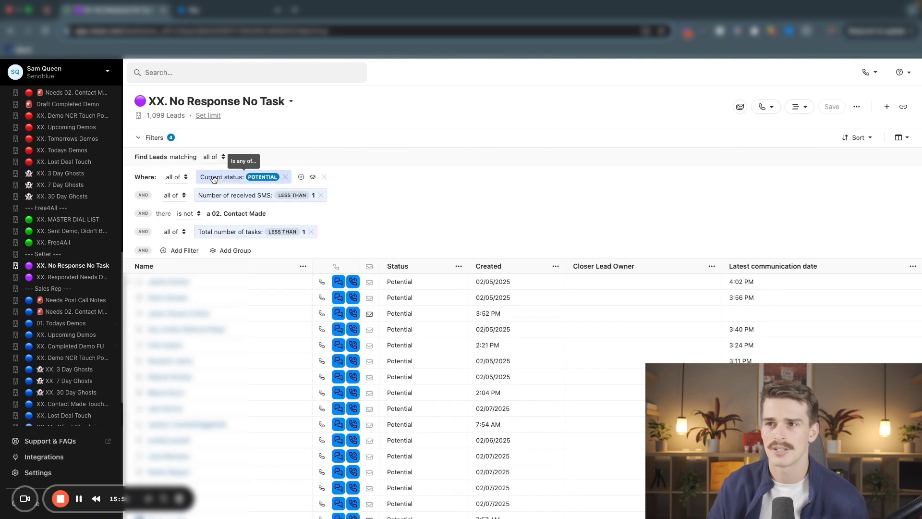
pyautogui.click(155, 283)
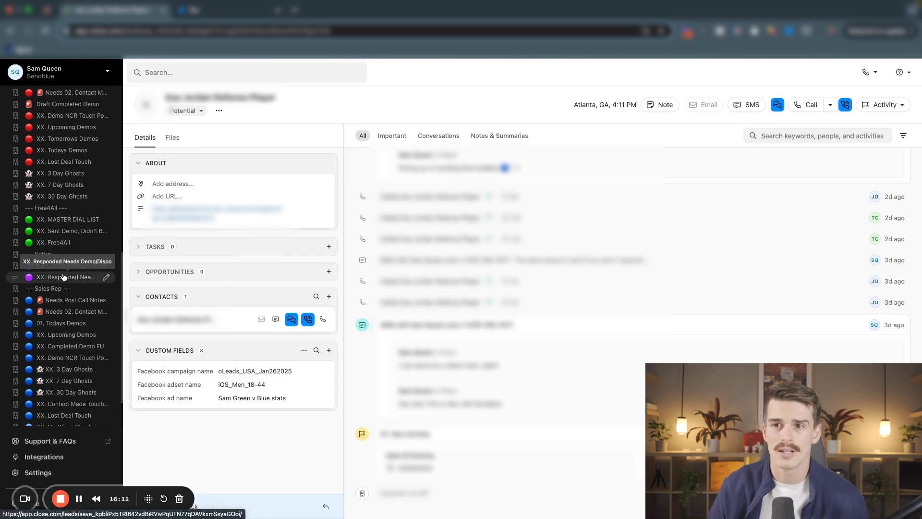
# Open XX. Responded Needs Demo/Dispo, then cancel the No Response No Task settings dialog unchanged.
pyautogui.click(39, 279)
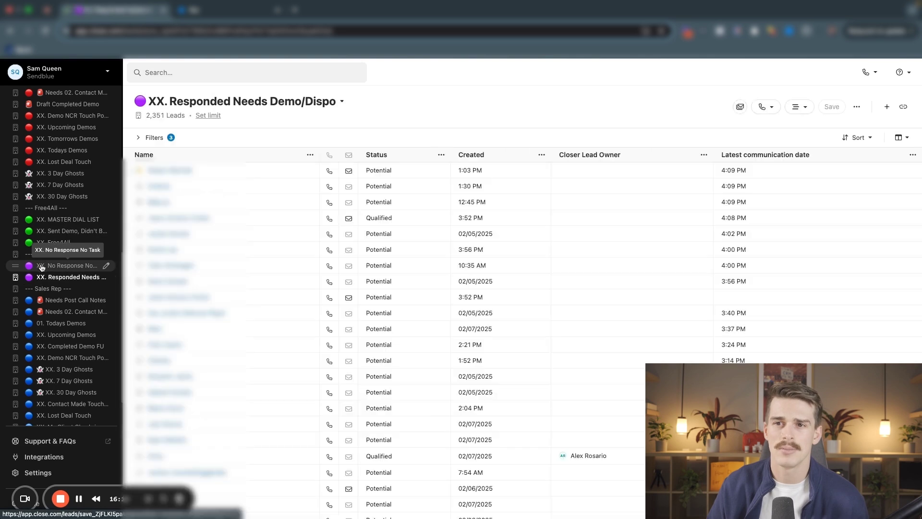
pyautogui.click(107, 265)
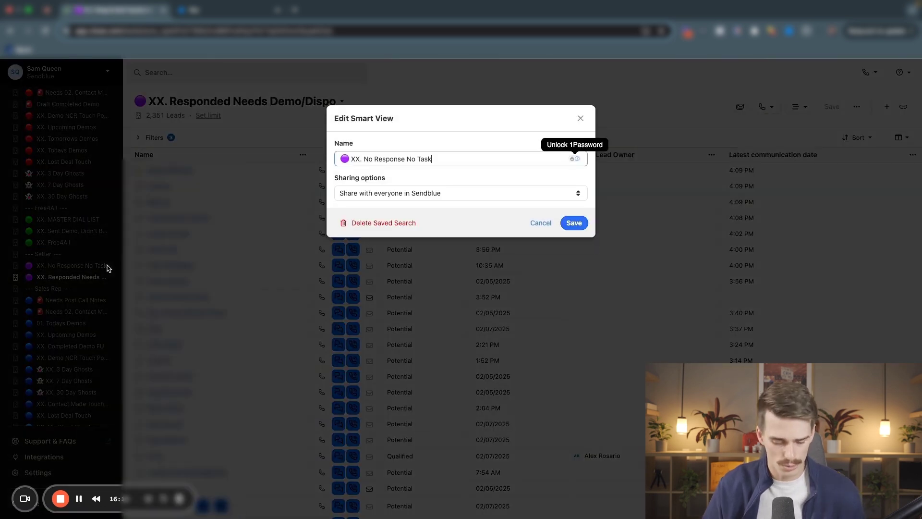
pyautogui.press('super+space')
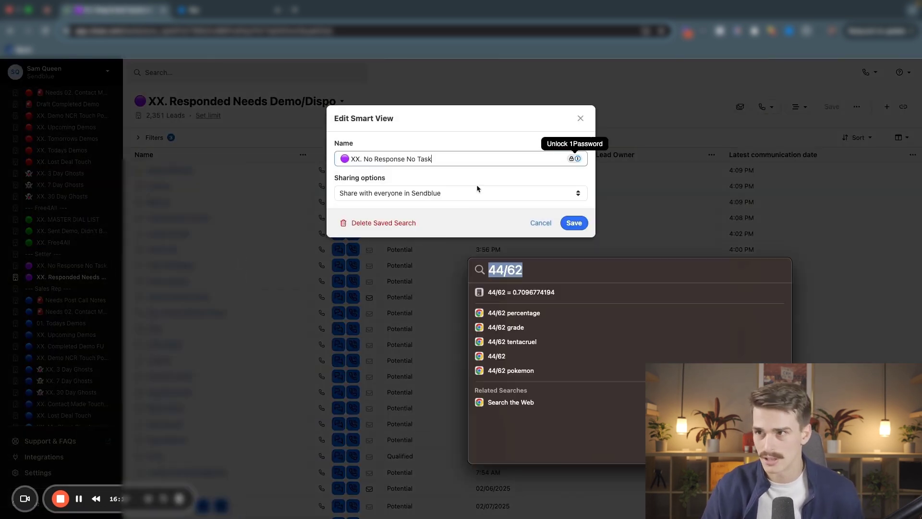
pyautogui.press('Escape')
pyautogui.press('ctrl+super+space')
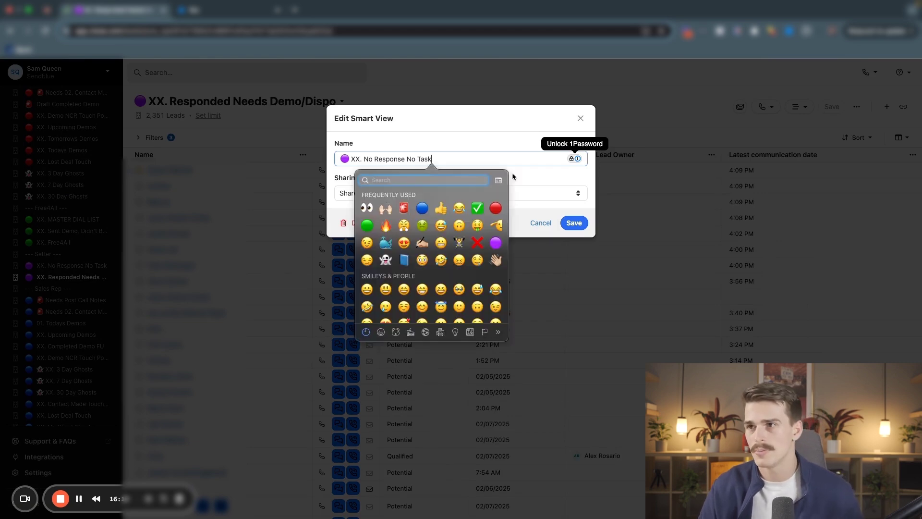
pyautogui.click(514, 177)
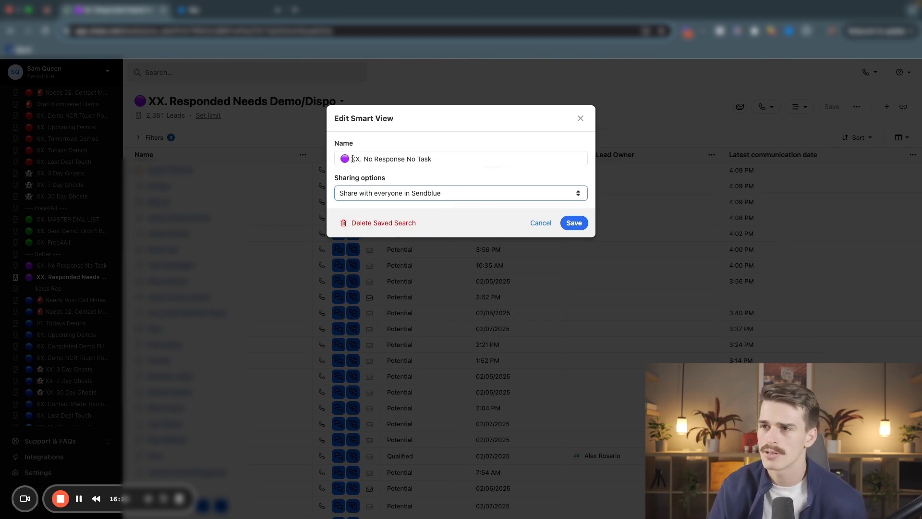
pyautogui.click(581, 118)
pyautogui.scroll(-2, 48, 295)
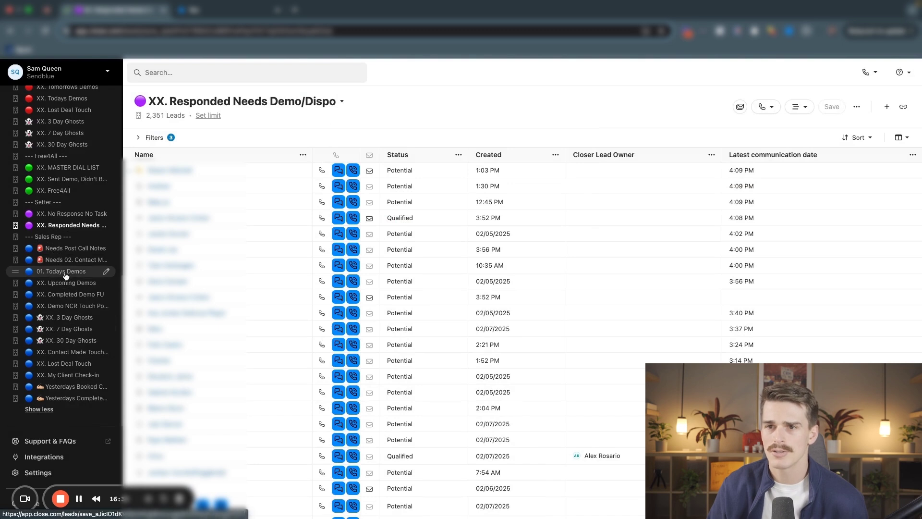
# Open the XX. Lost Deal Touch smart view and expand its filters.
pyautogui.click(66, 297)
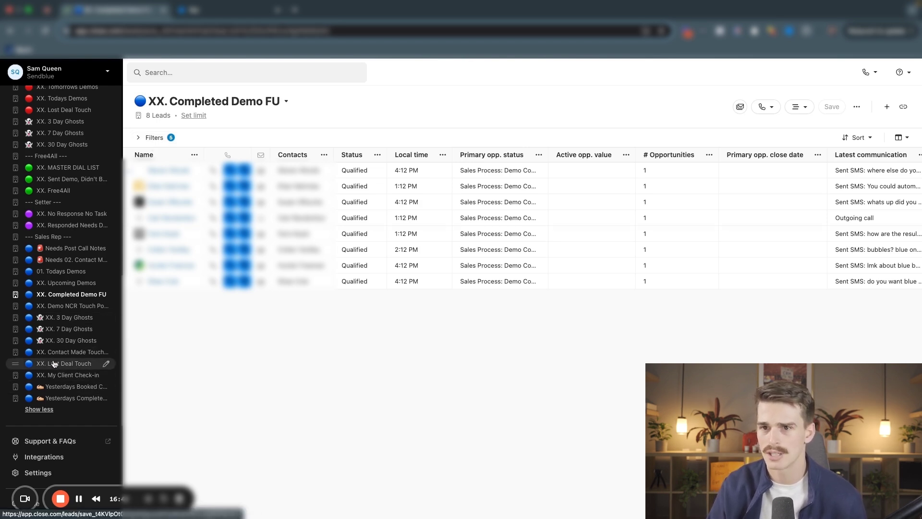
pyautogui.click(53, 364)
pyautogui.click(154, 138)
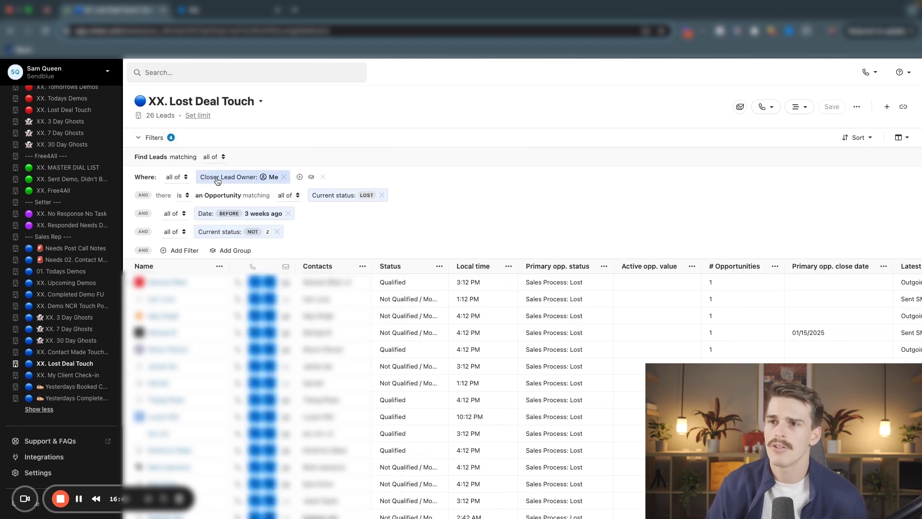
# Inspect the opportunity status Lost, Date and excluded current status filters without changes.
pyautogui.click(357, 195)
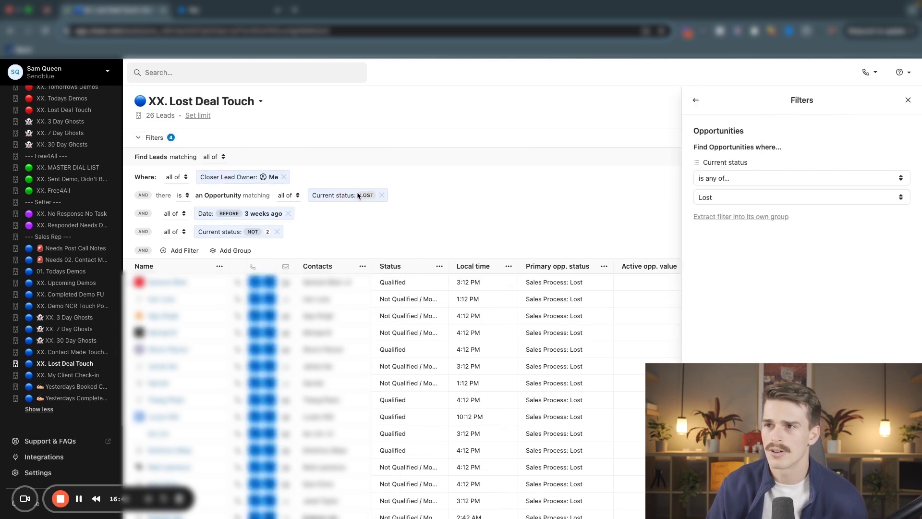
pyautogui.click(739, 197)
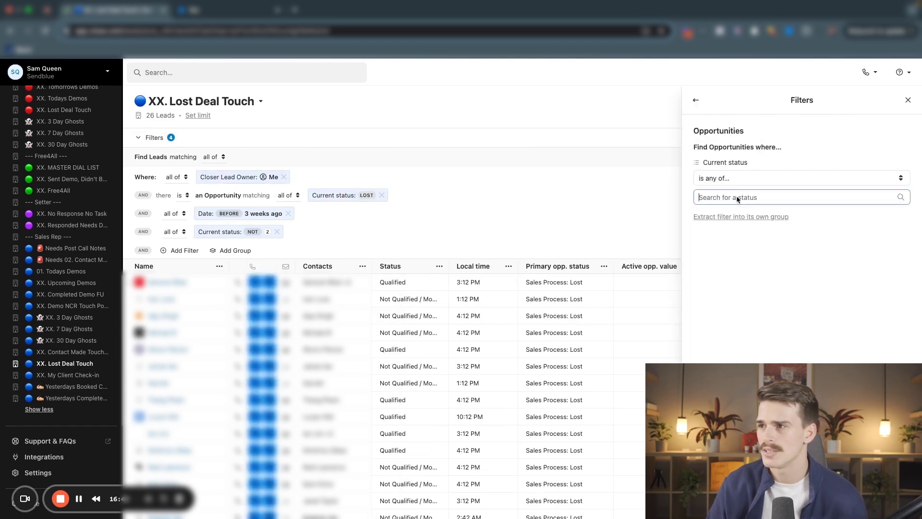
pyautogui.click(457, 225)
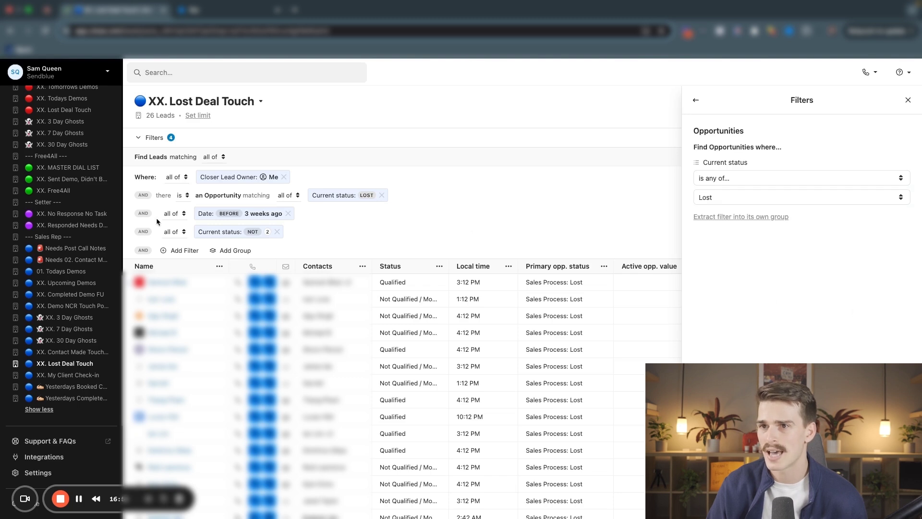
pyautogui.click(224, 213)
pyautogui.click(318, 232)
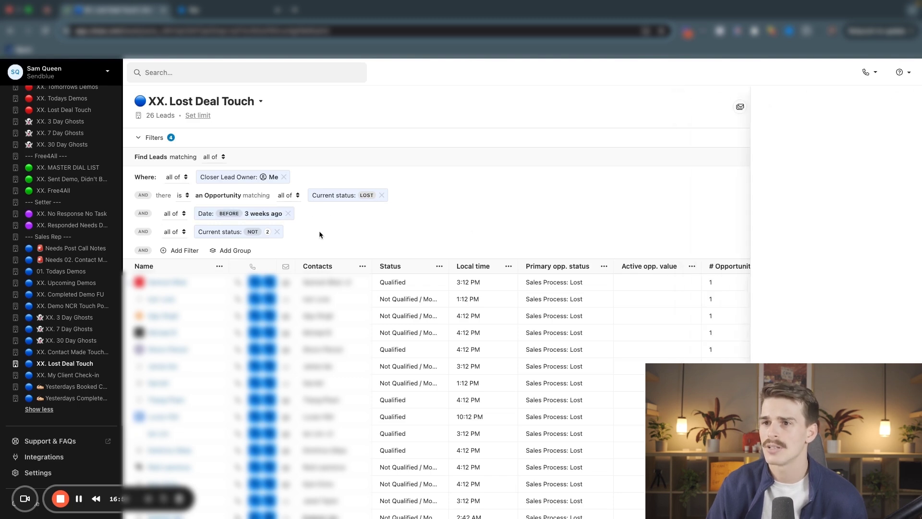
pyautogui.click(233, 231)
pyautogui.click(436, 234)
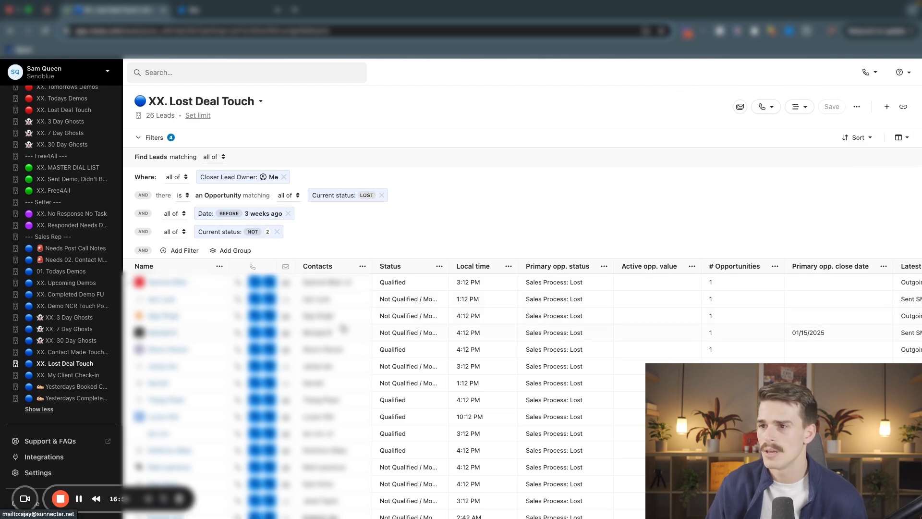
# Text a short greeting to the first Lost Deal Touch lead through the SendBlue chat panel.
pyautogui.click(165, 283)
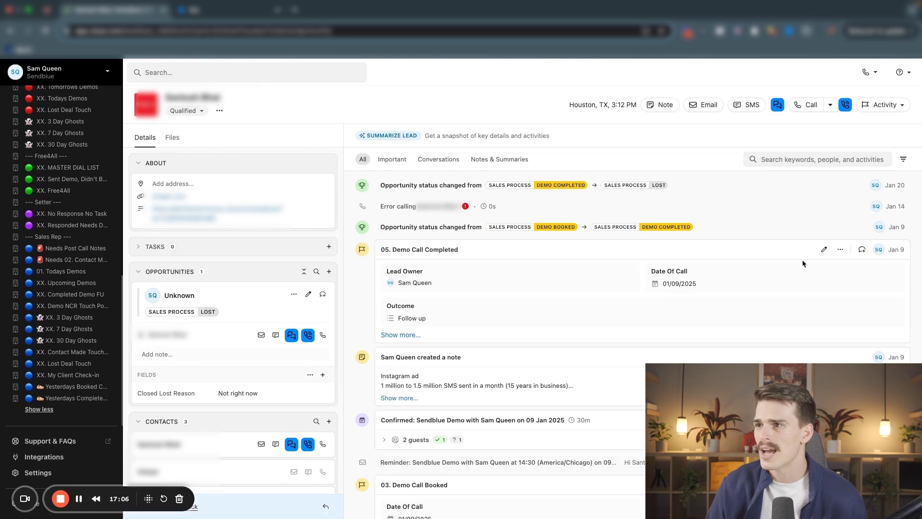
pyautogui.click(778, 106)
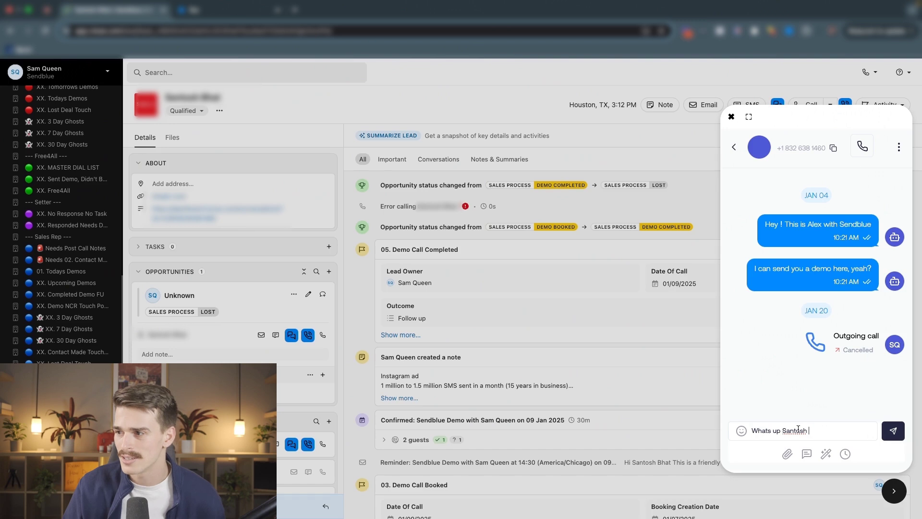
pyautogui.press('Return')
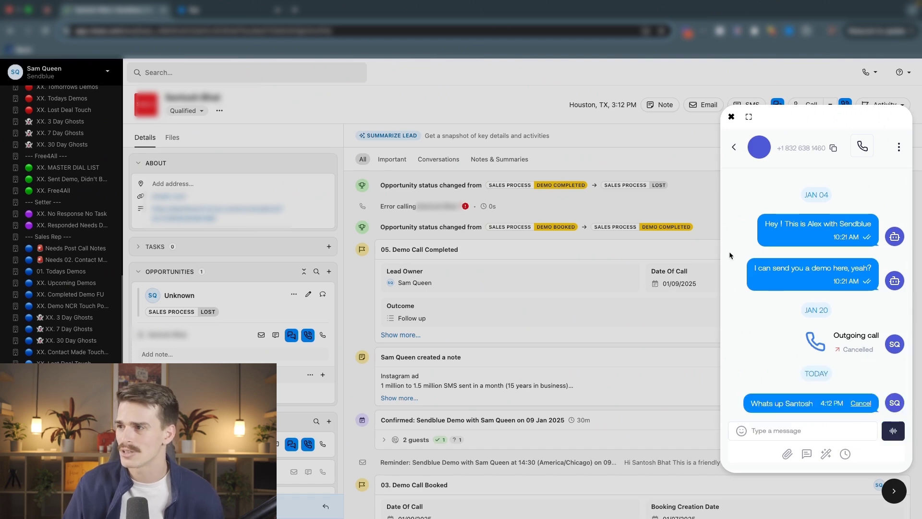
pyautogui.click(732, 117)
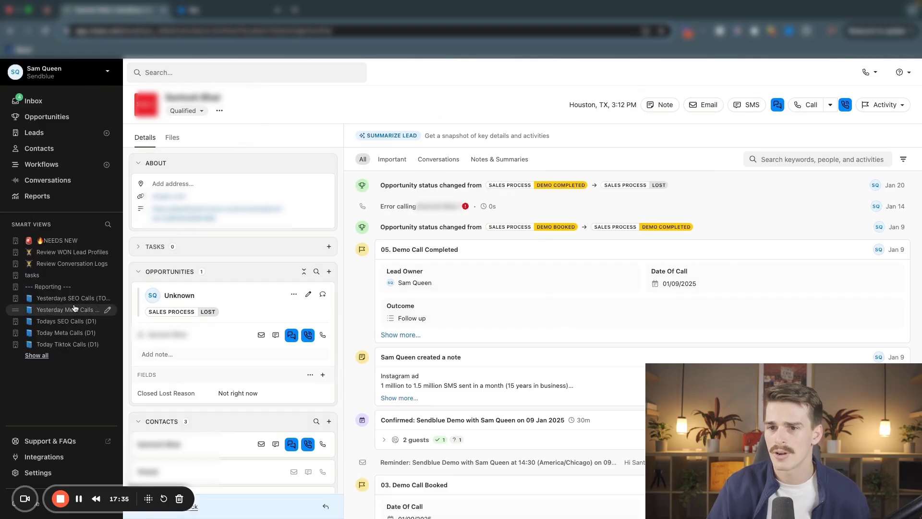
pyautogui.click(37, 355)
pyautogui.scroll(-2, 48, 353)
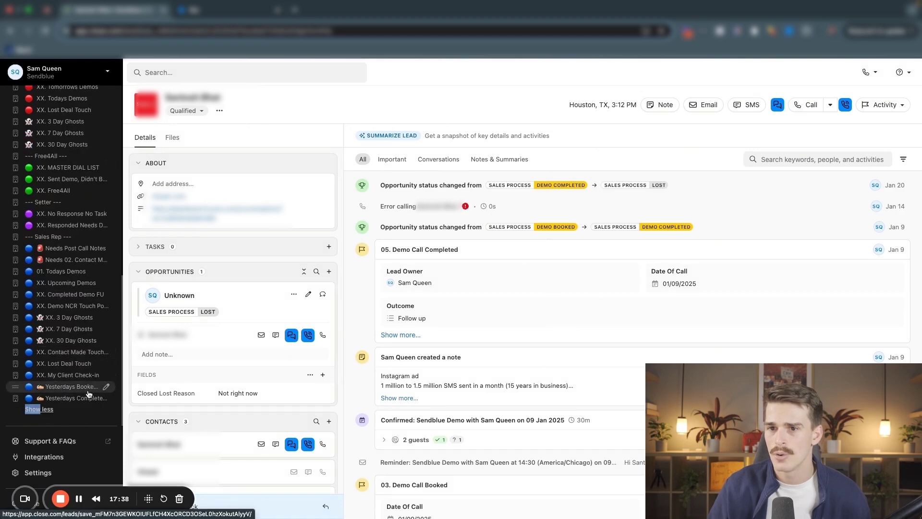
# Reload the XX. Lost Deal Touch smart view so its count drops to 25 leads.
pyautogui.click(68, 366)
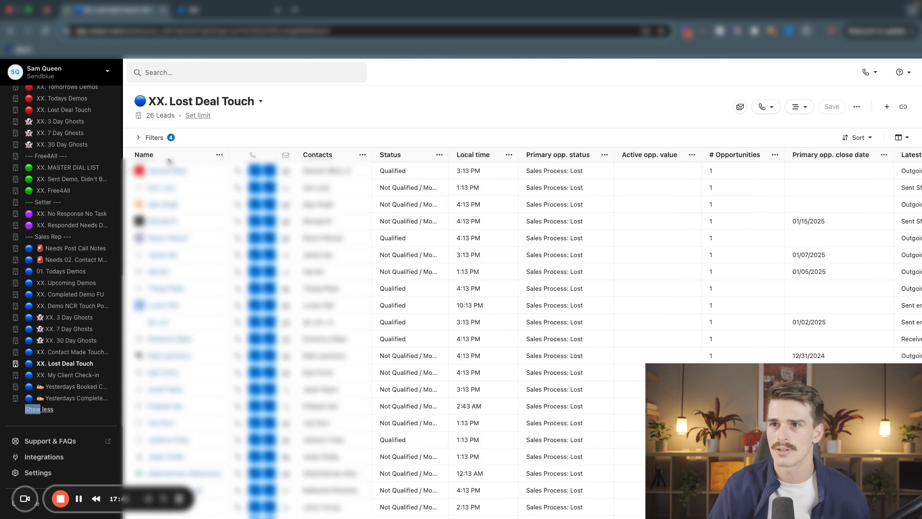
pyautogui.press('super+r')
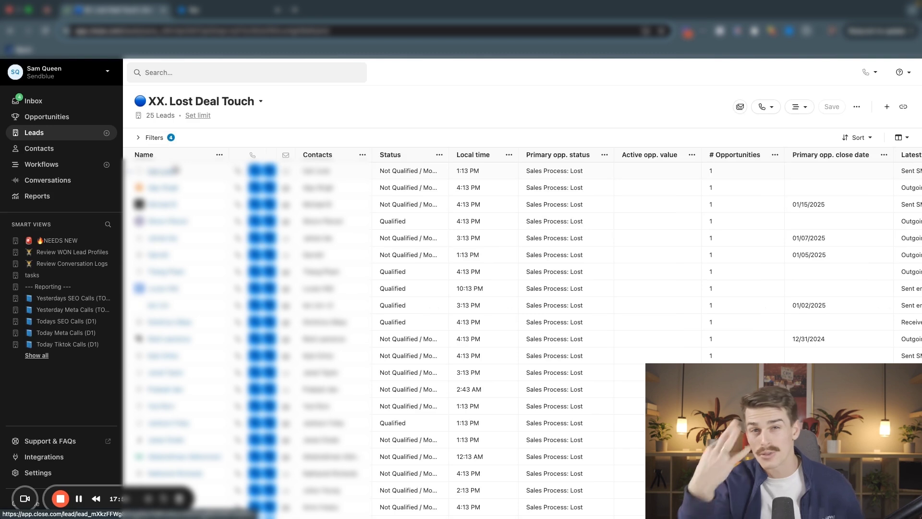
pyautogui.click(36, 355)
pyautogui.scroll(-5, 57, 356)
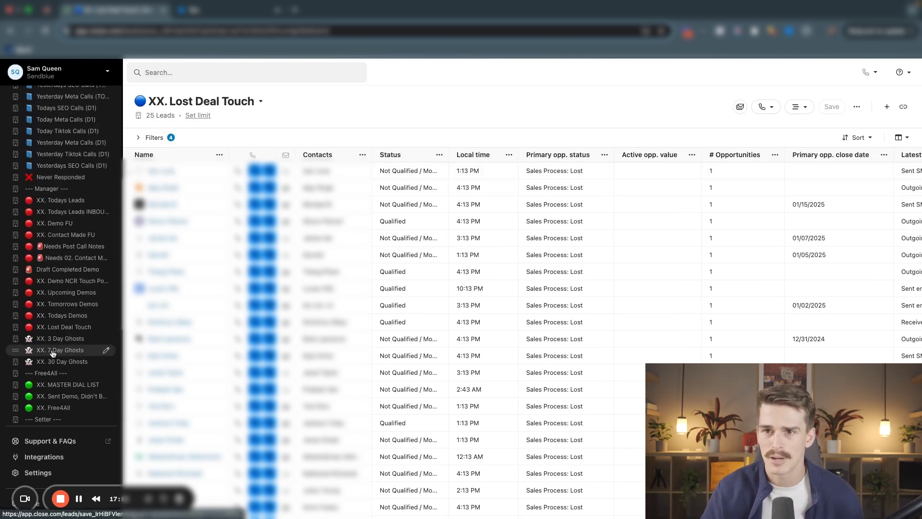
pyautogui.scroll(-3, 53, 353)
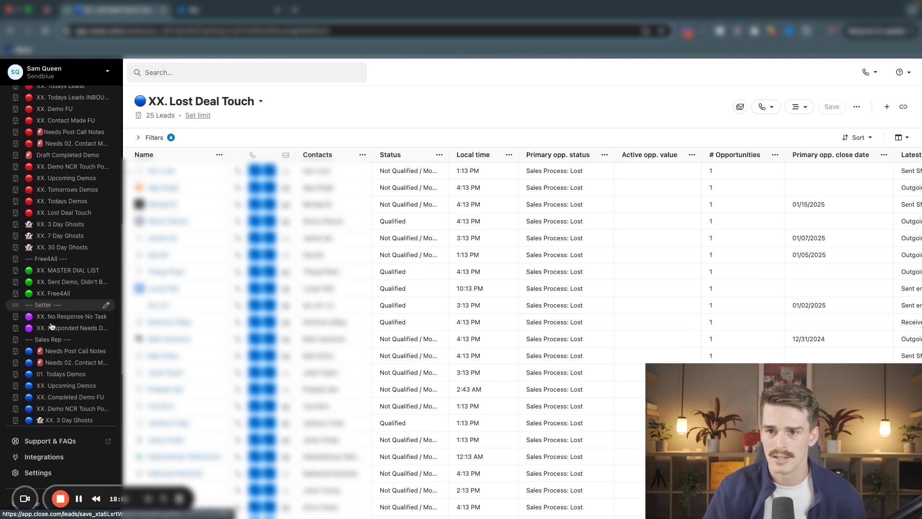
# Inspect the XX. Completed Demo FU view's Current status, DEMO COMPLETED opportunity and Date filters.
pyautogui.click(72, 381)
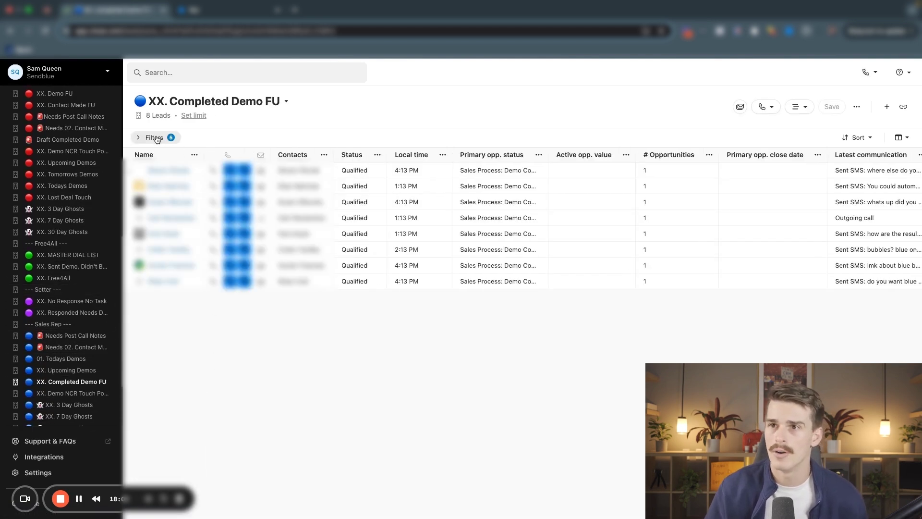
pyautogui.click(155, 137)
pyautogui.click(225, 178)
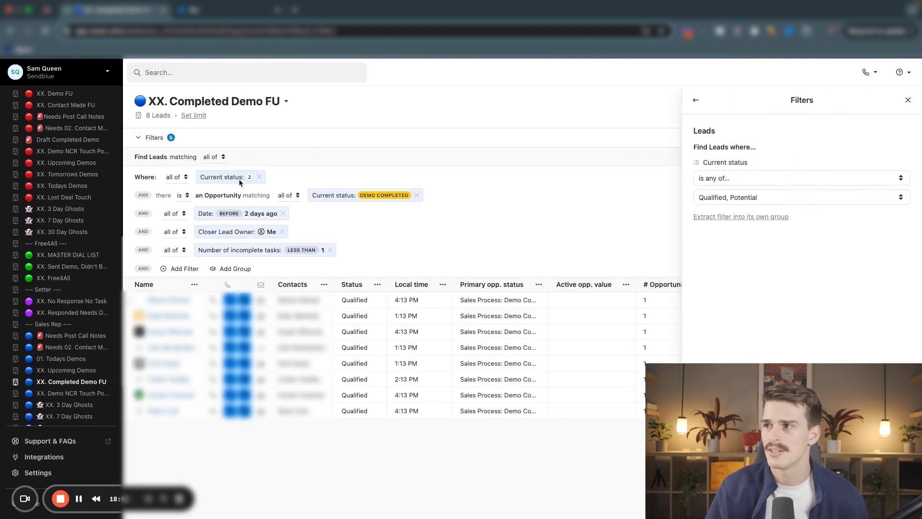
pyautogui.click(542, 197)
pyautogui.click(341, 199)
pyautogui.click(351, 221)
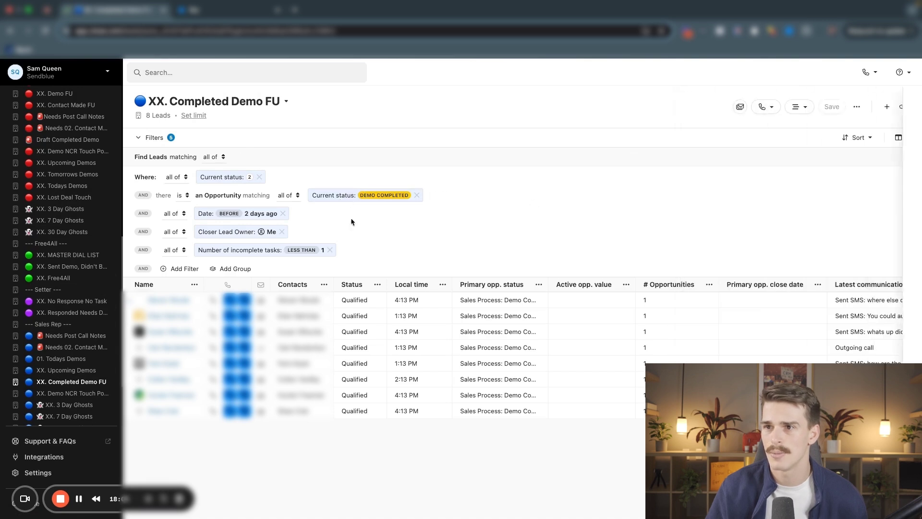
pyautogui.click(264, 214)
pyautogui.click(501, 237)
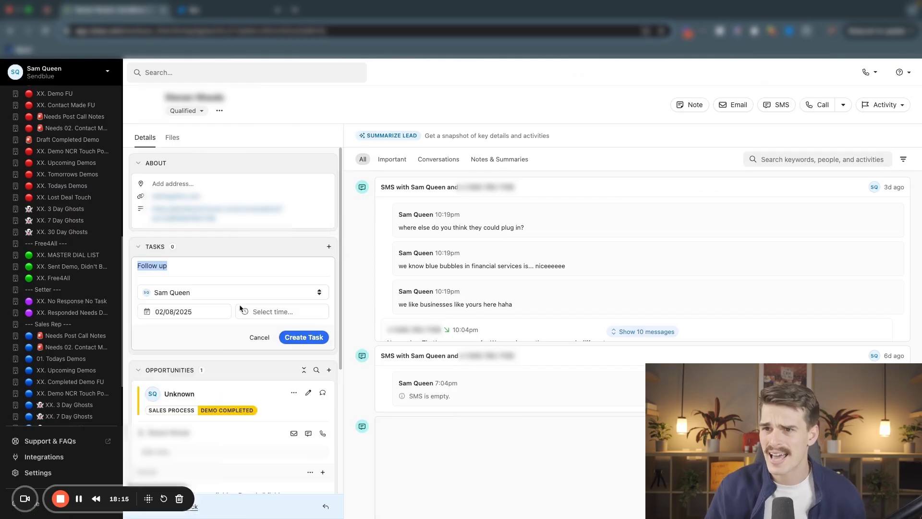
# Create a Follow up task due Feb 20, then reopen the XX. Completed Demo FU view.
pyautogui.click(198, 313)
pyautogui.click(214, 408)
pyautogui.click(304, 337)
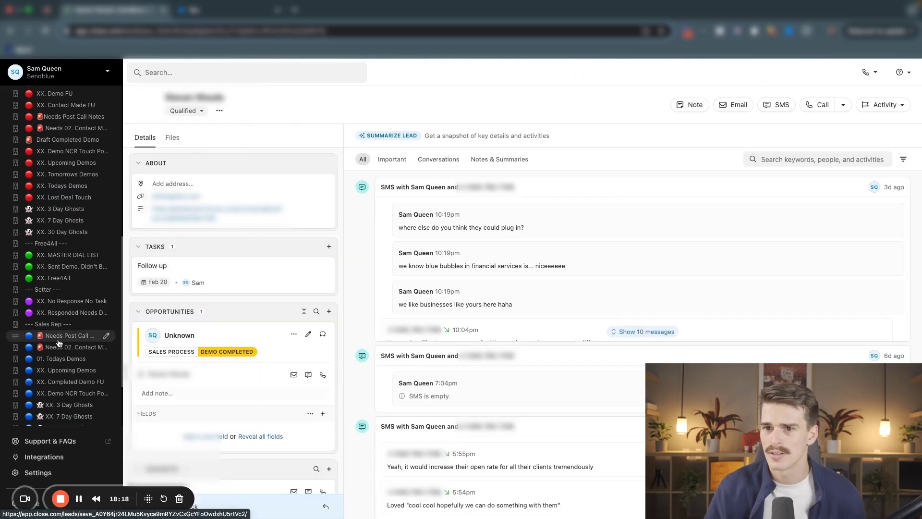
pyautogui.click(71, 382)
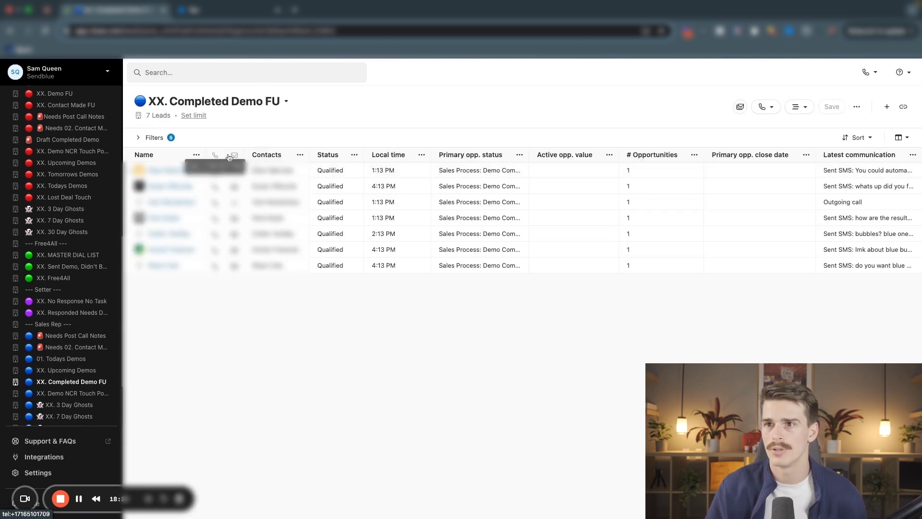
pyautogui.scroll(10, 87, 183)
# Attempt to send the lead an SMS and highlight the A2P 10DLC registration notice.
pyautogui.hotkey('ctrl', 'Tab')
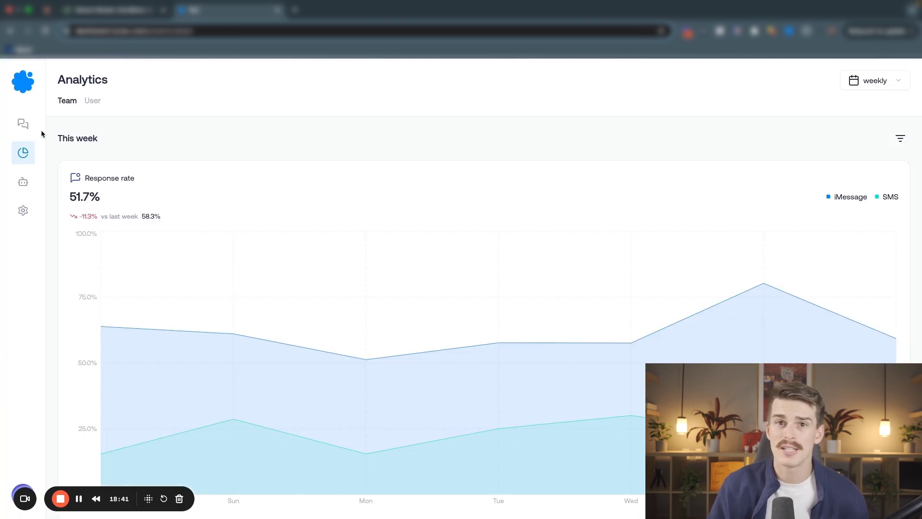
pyautogui.hotkey('ctrl', 'shift', 'Tab')
pyautogui.click(660, 106)
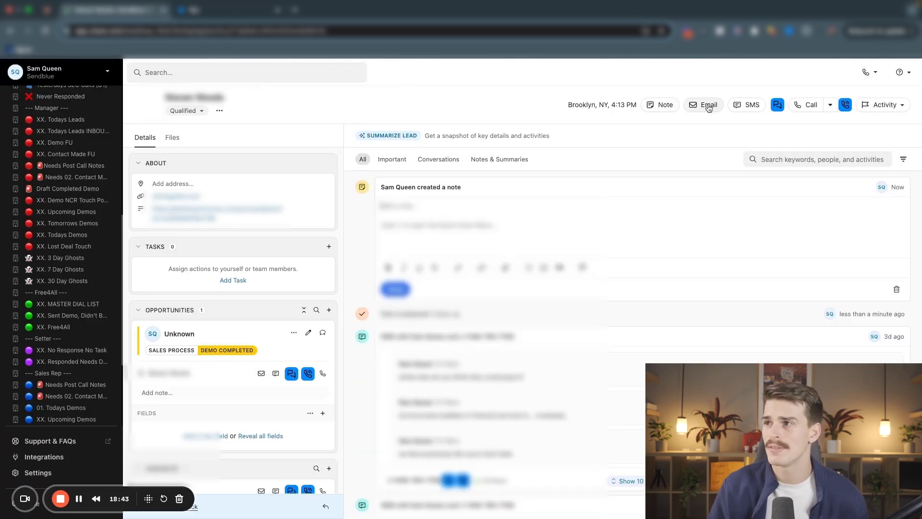
pyautogui.click(896, 289)
pyautogui.click(747, 104)
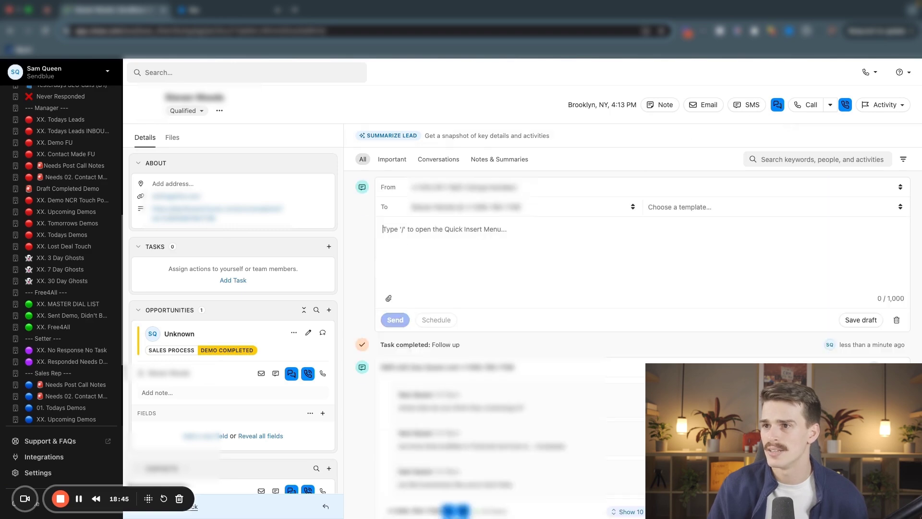
pyautogui.click(396, 319)
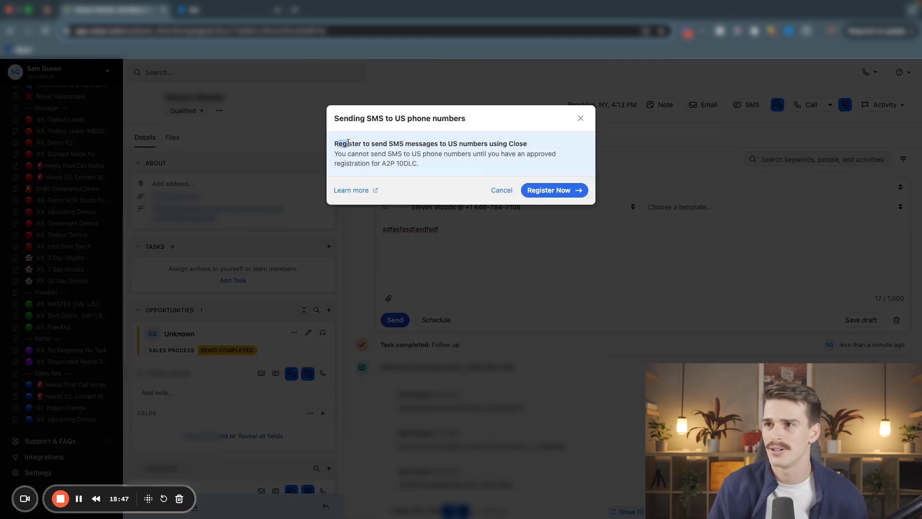
pyautogui.moveTo(349, 143); pyautogui.dragTo(474, 172)
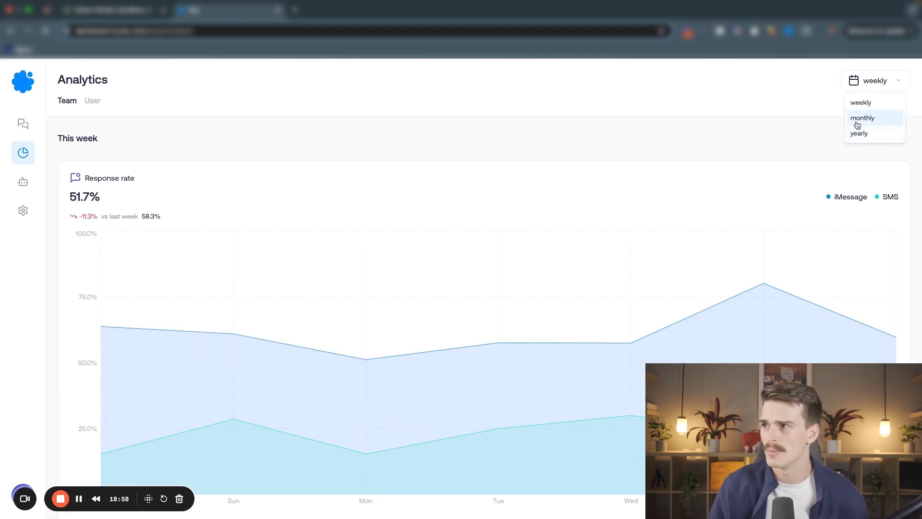
# Switch SendBlue analytics to monthly, review it, then close the iMessage panel in Close.
pyautogui.click(857, 123)
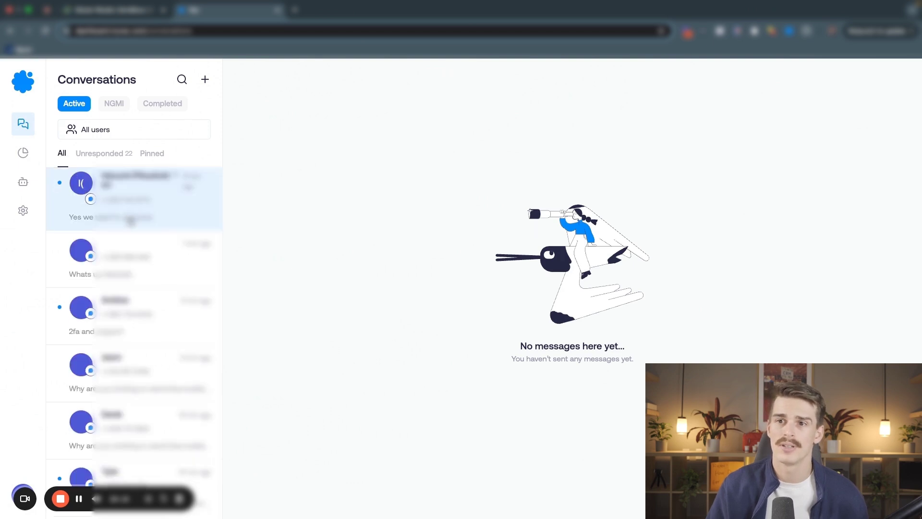
pyautogui.scroll(-1, 129, 222)
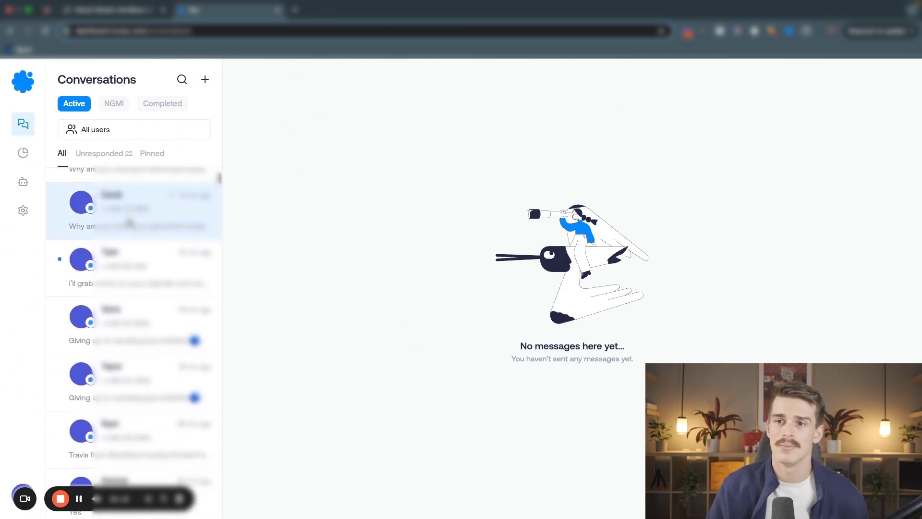
pyautogui.scroll(-5, 129, 222)
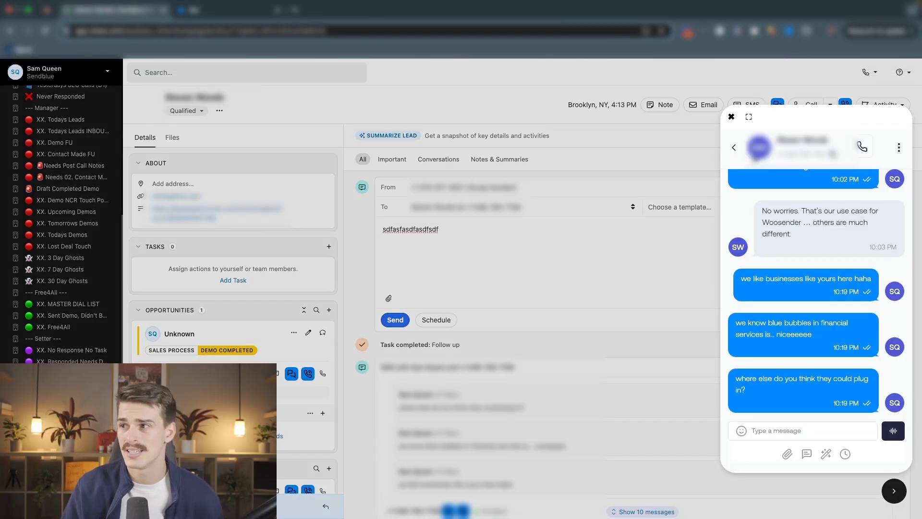
pyautogui.click(730, 116)
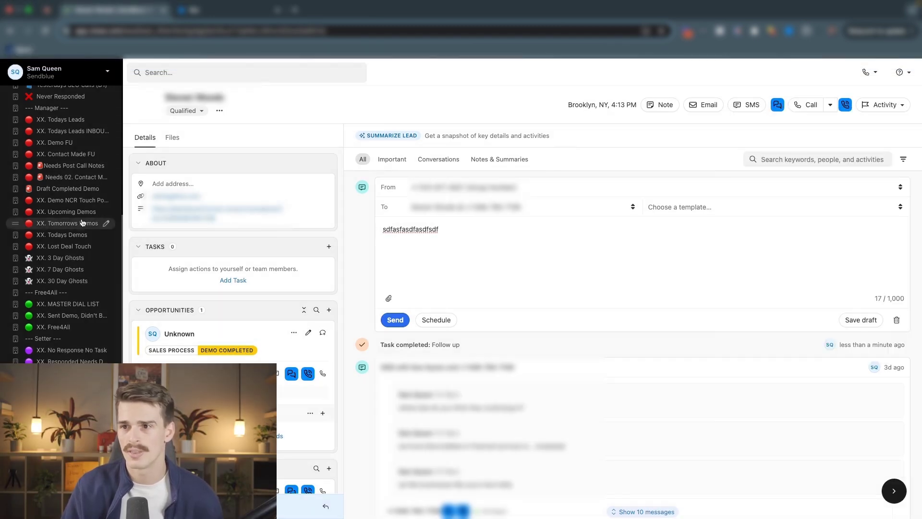
pyautogui.scroll(5, 82, 222)
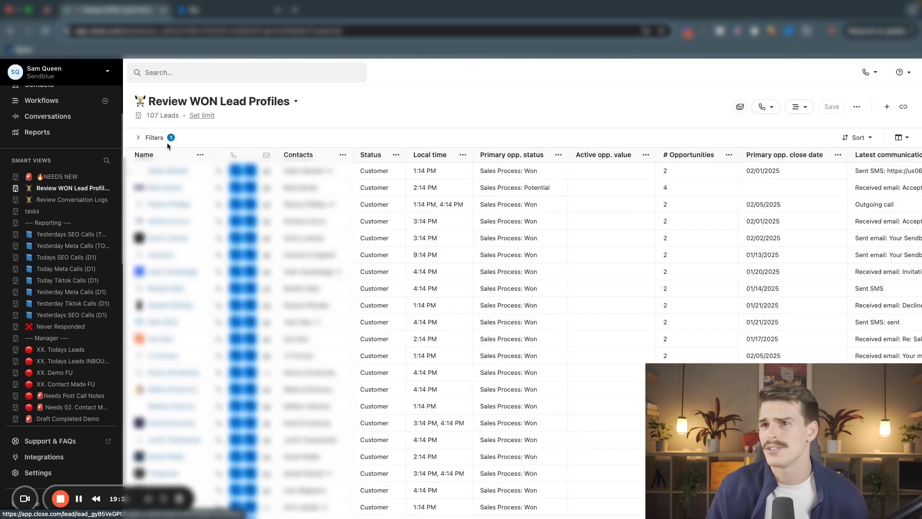
# Review the filters of Review WON Lead Profiles and Review Conversation Logs, noting Demo Call Booked.
pyautogui.click(164, 138)
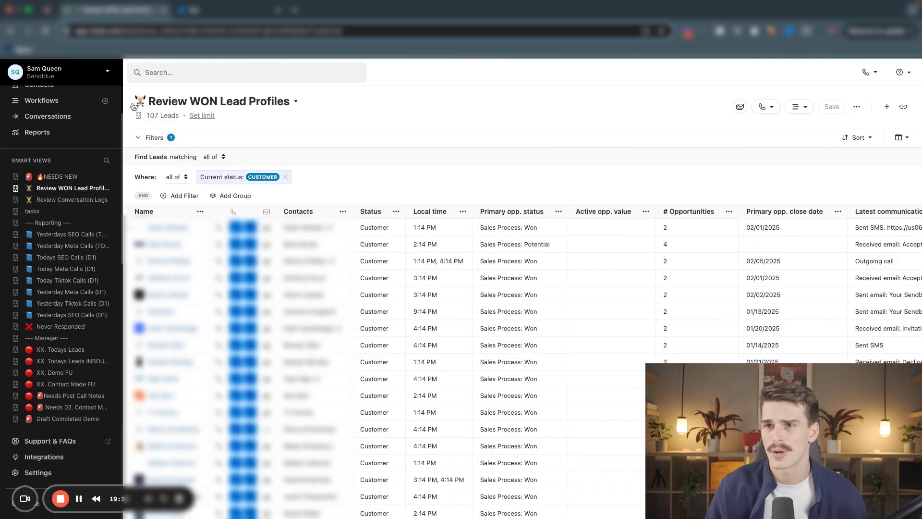
pyautogui.click(134, 106)
pyautogui.click(72, 199)
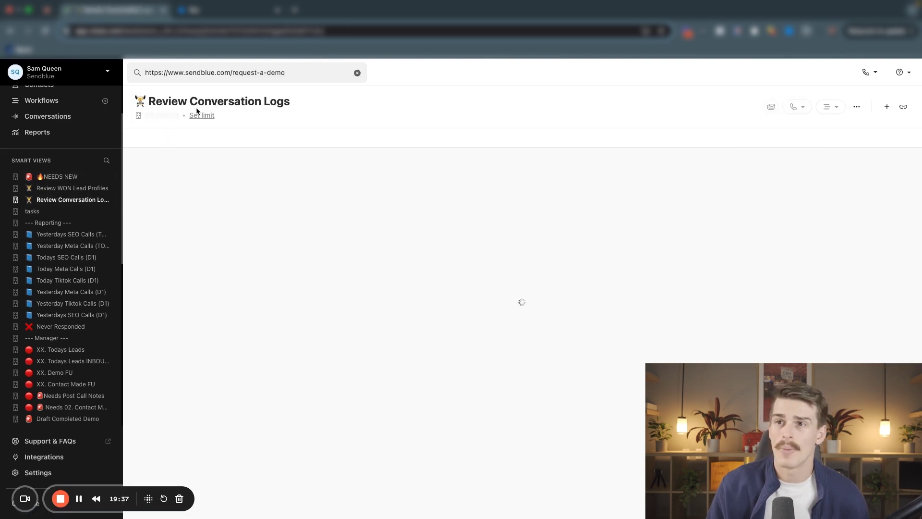
pyautogui.click(168, 140)
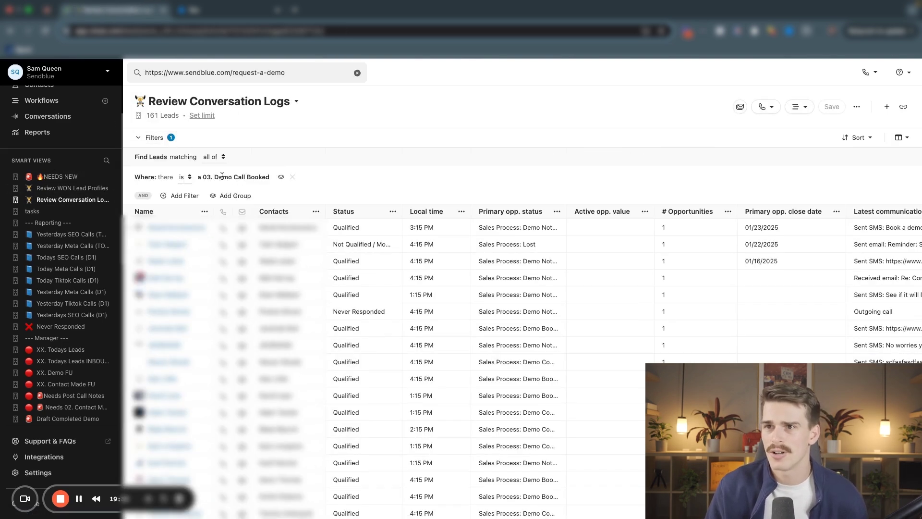
pyautogui.moveTo(222, 177); pyautogui.dragTo(376, 165)
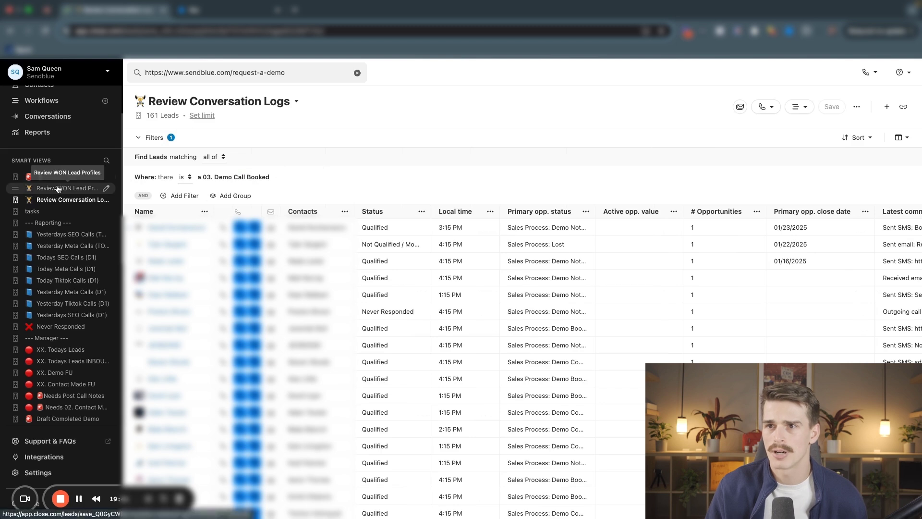
pyautogui.click(68, 199)
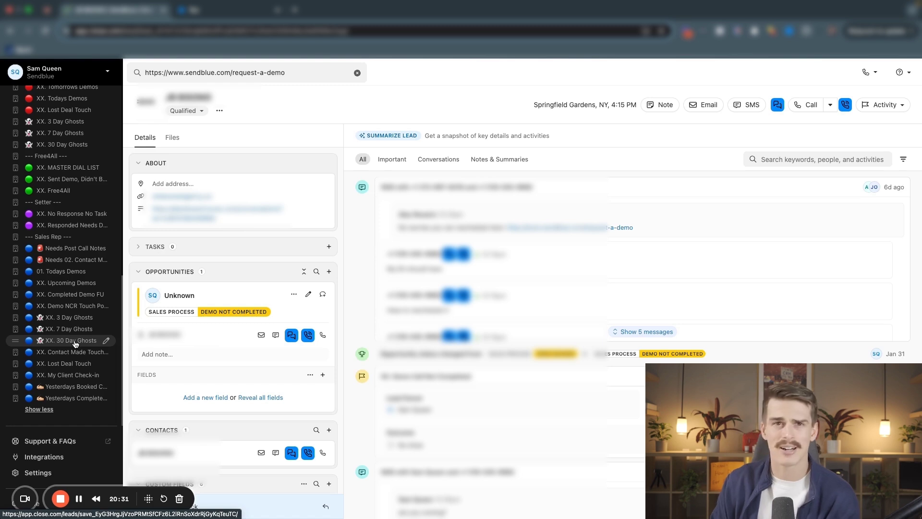
# Filter all leads to those with Current status Customer.
pyautogui.scroll(10, 75, 344)
pyautogui.click(43, 132)
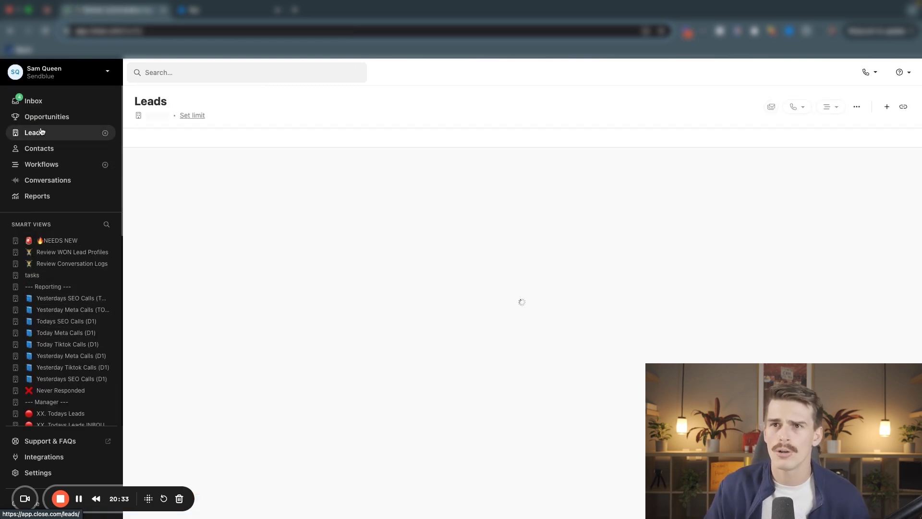
pyautogui.click(159, 139)
pyautogui.write('sta')
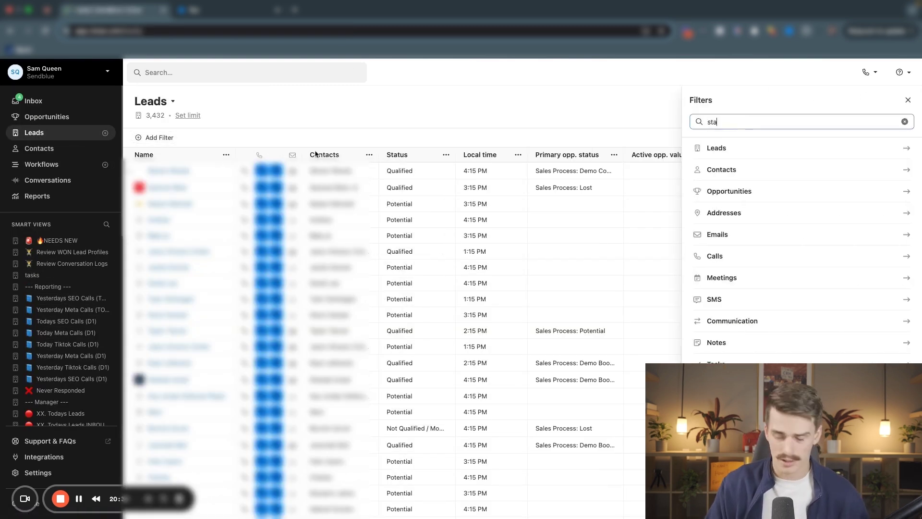
pyautogui.write('t')
pyautogui.click(741, 187)
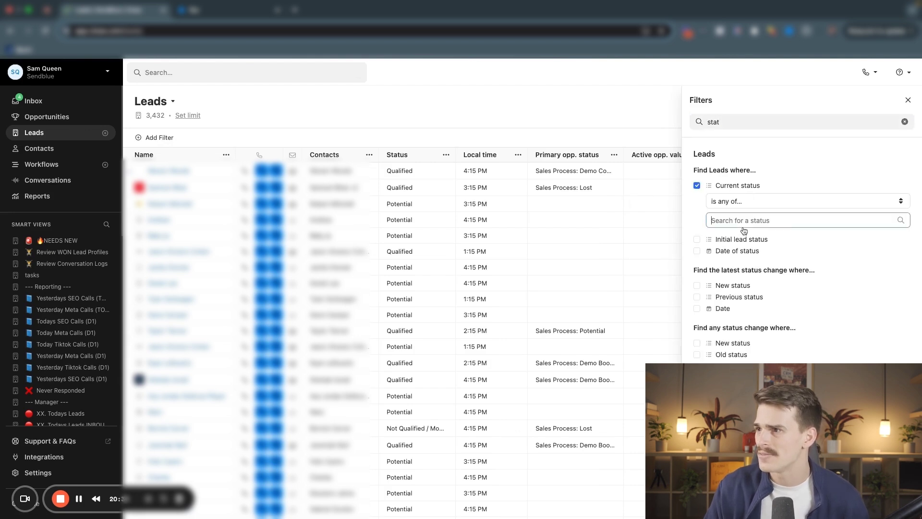
pyautogui.click(741, 292)
# Add a CRM is GoHighLevel filter, leaving 49 leads, then go to Workflows.
pyautogui.click(213, 74)
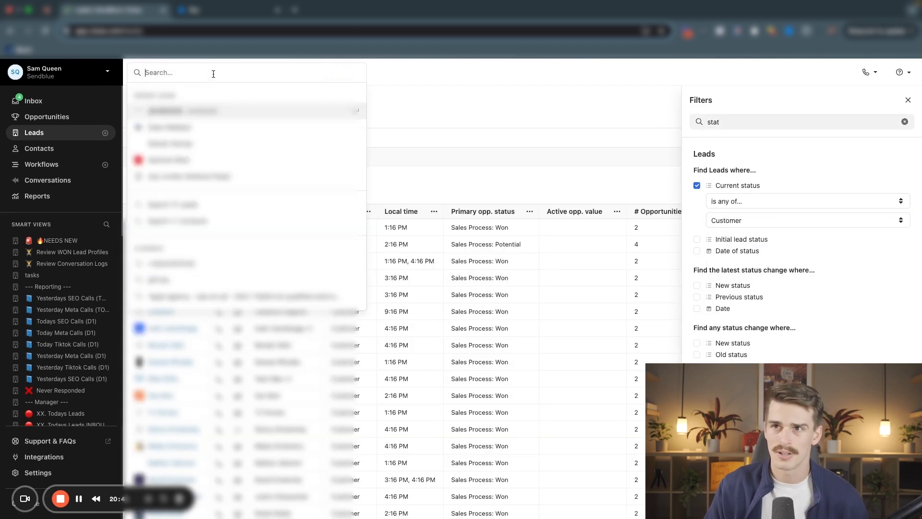
pyautogui.write('crm')
pyautogui.click(651, 142)
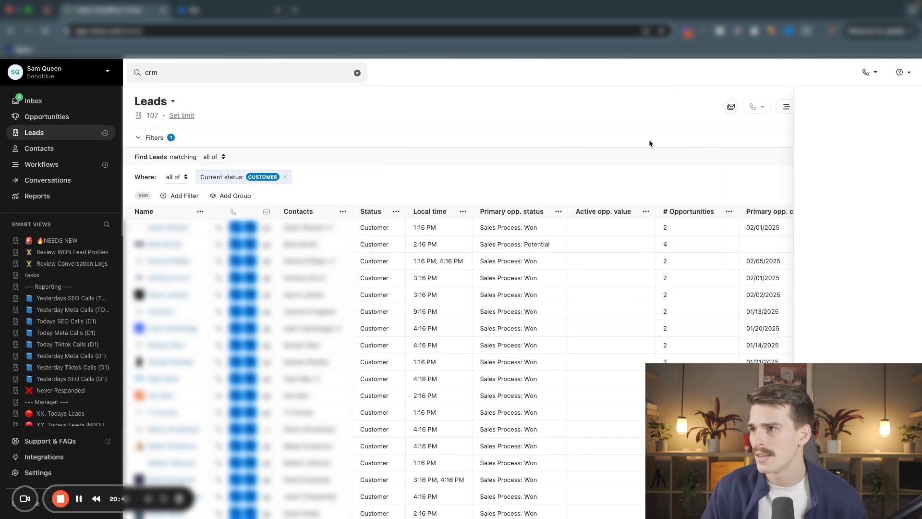
pyautogui.click(182, 197)
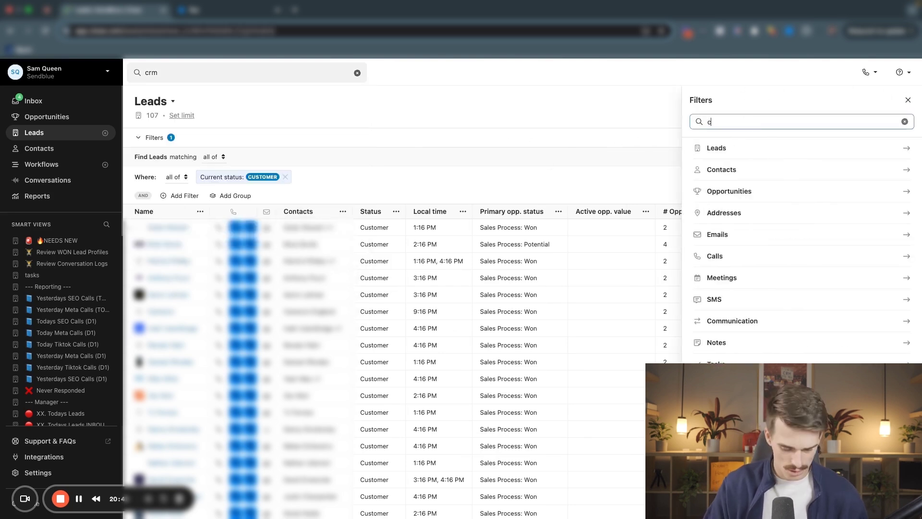
pyautogui.click(749, 147)
pyautogui.click(744, 194)
pyautogui.click(757, 230)
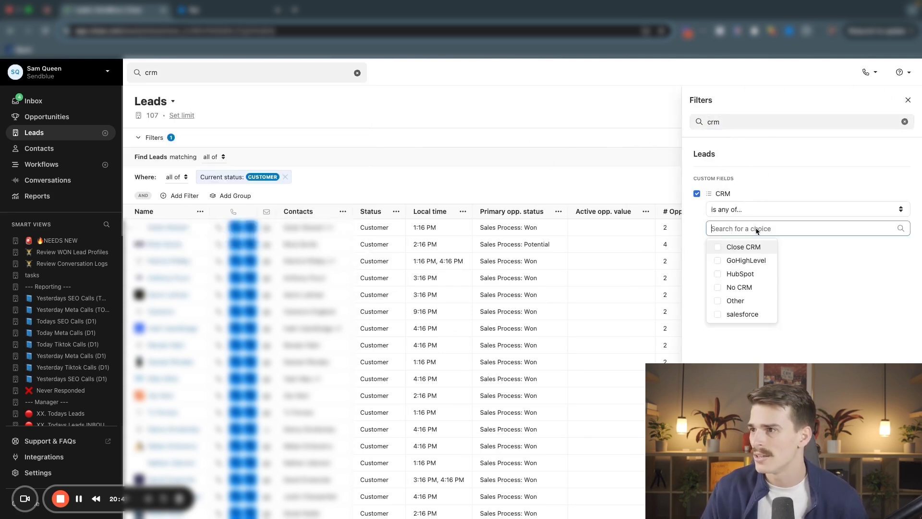
pyautogui.click(747, 261)
pyautogui.click(422, 182)
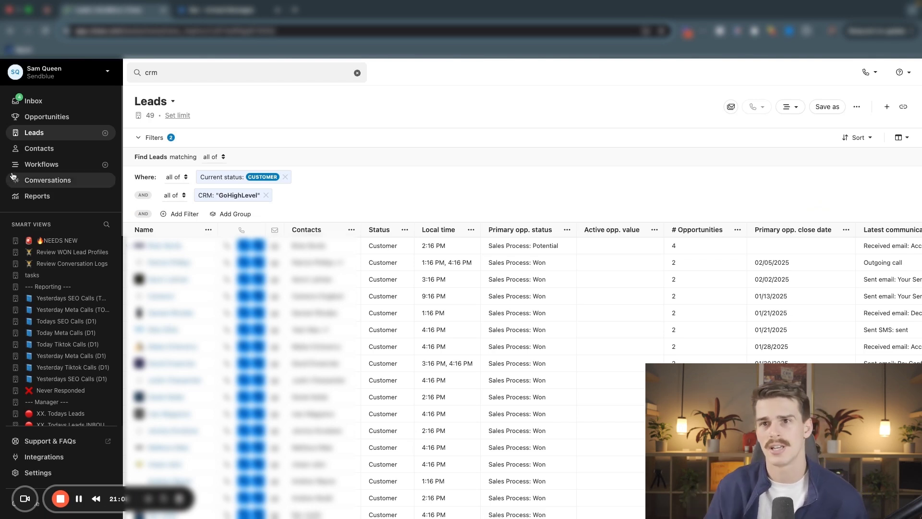
pyautogui.click(45, 164)
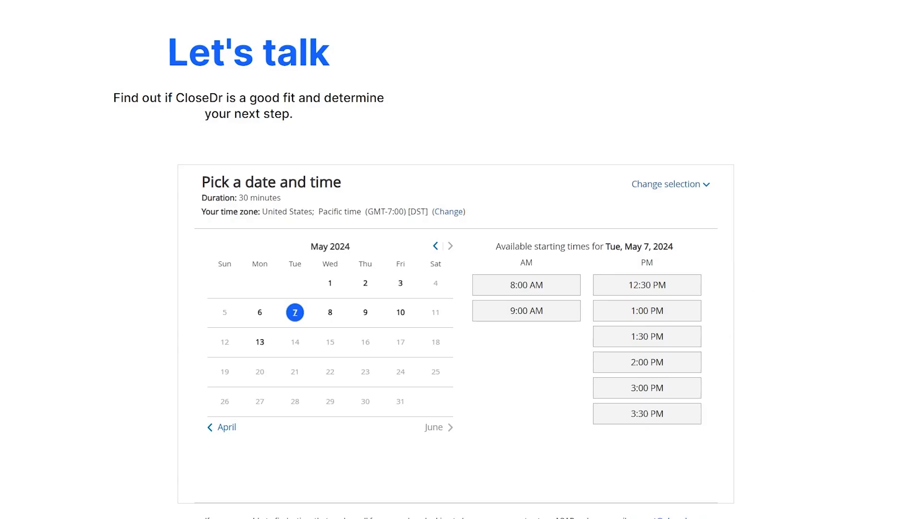
# Scroll the SendBlue site down to the 'Why blue is better than green' feature cards.
pyautogui.scroll(-10, 461, 259)
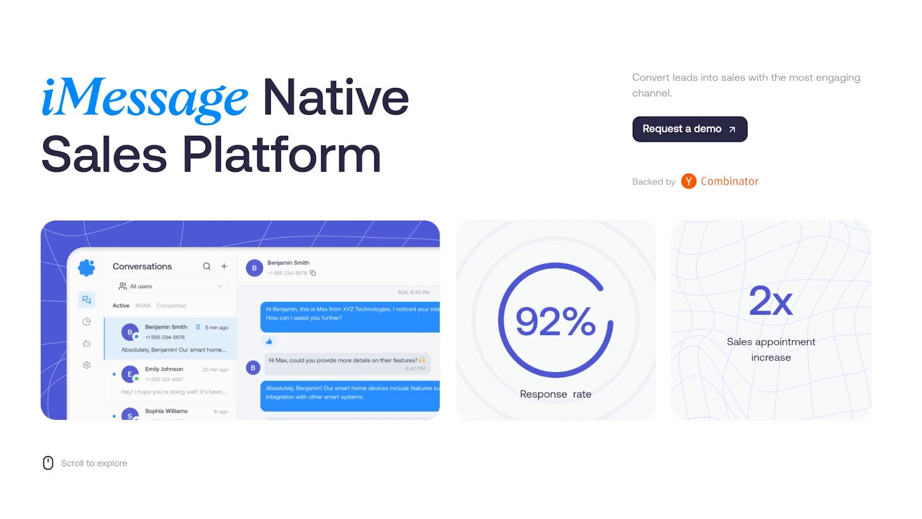
pyautogui.scroll(-12, 461, 259)
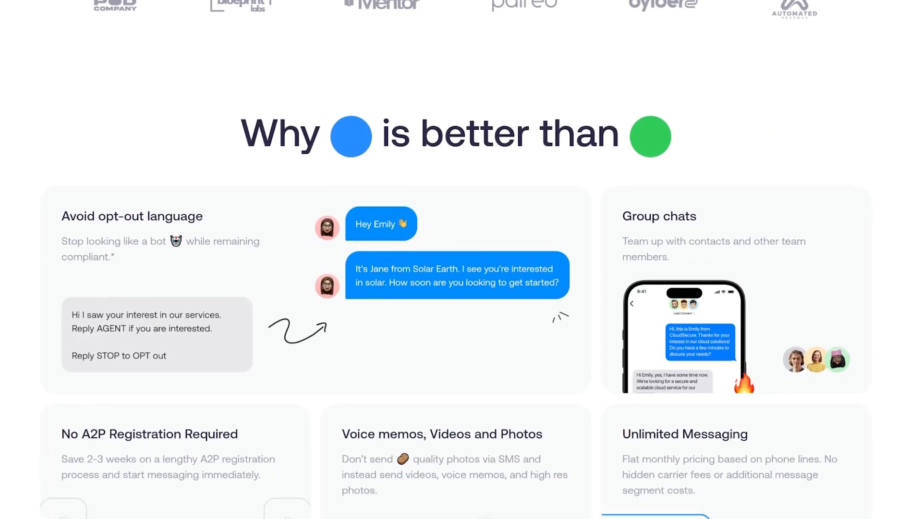